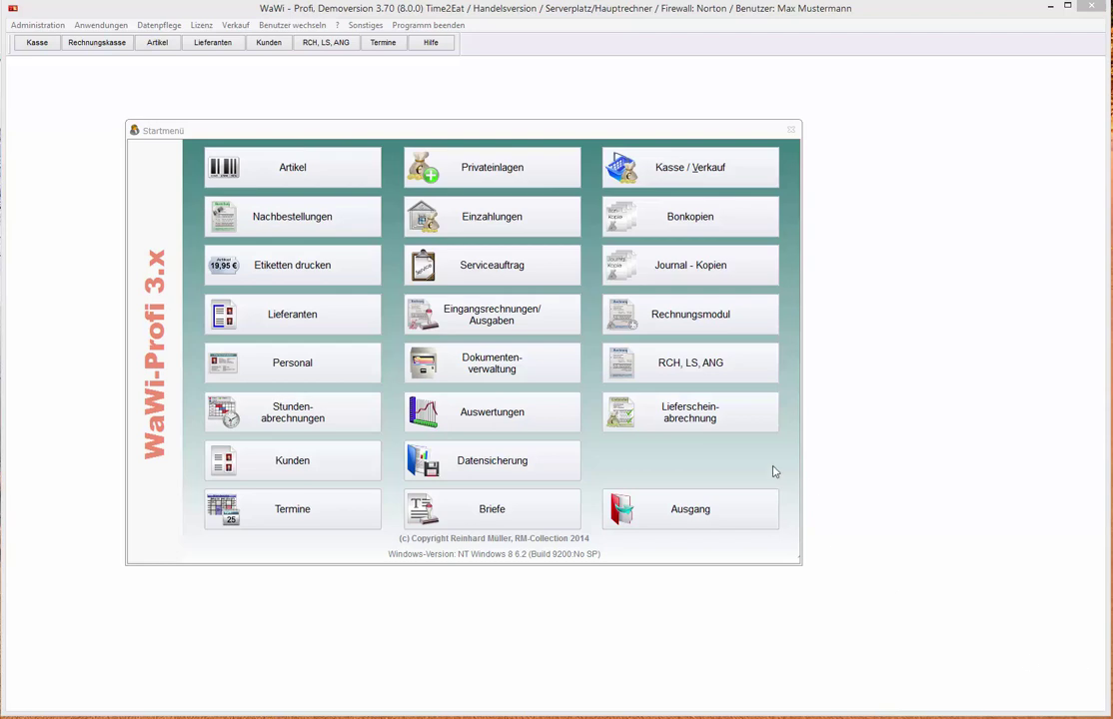
Step: Check in the system settings that Webshopausbuchung is enabled among the sales register's Leistungsmerkmale, and close the settings
click(37, 25)
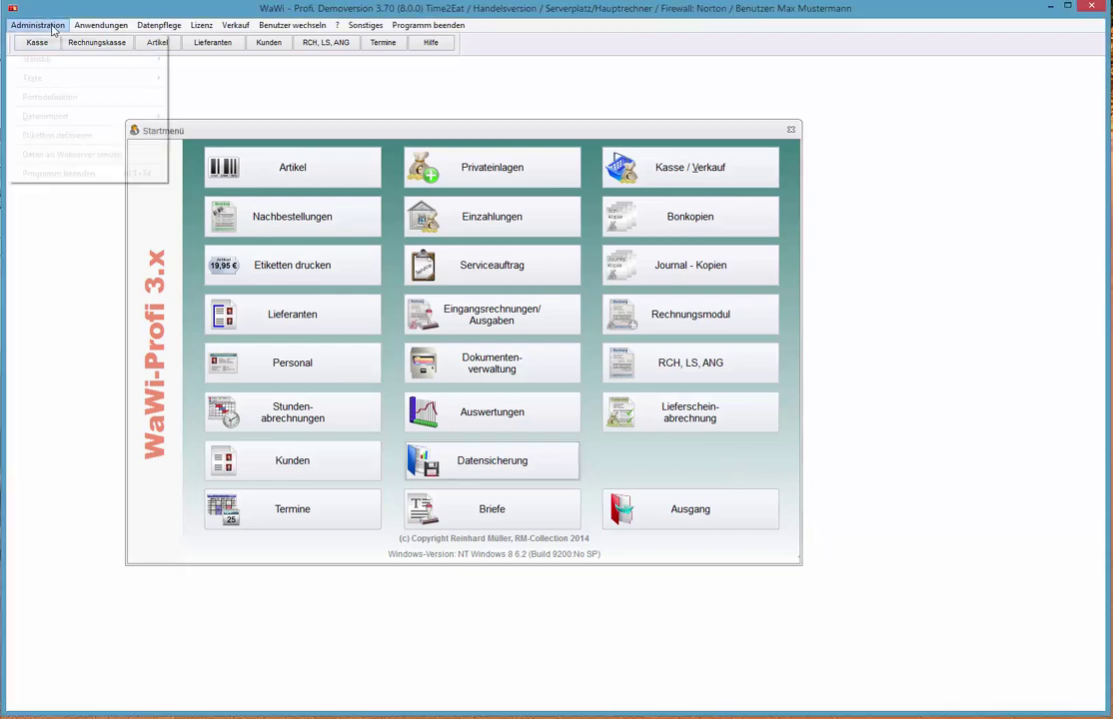
mouse_move(60, 38)
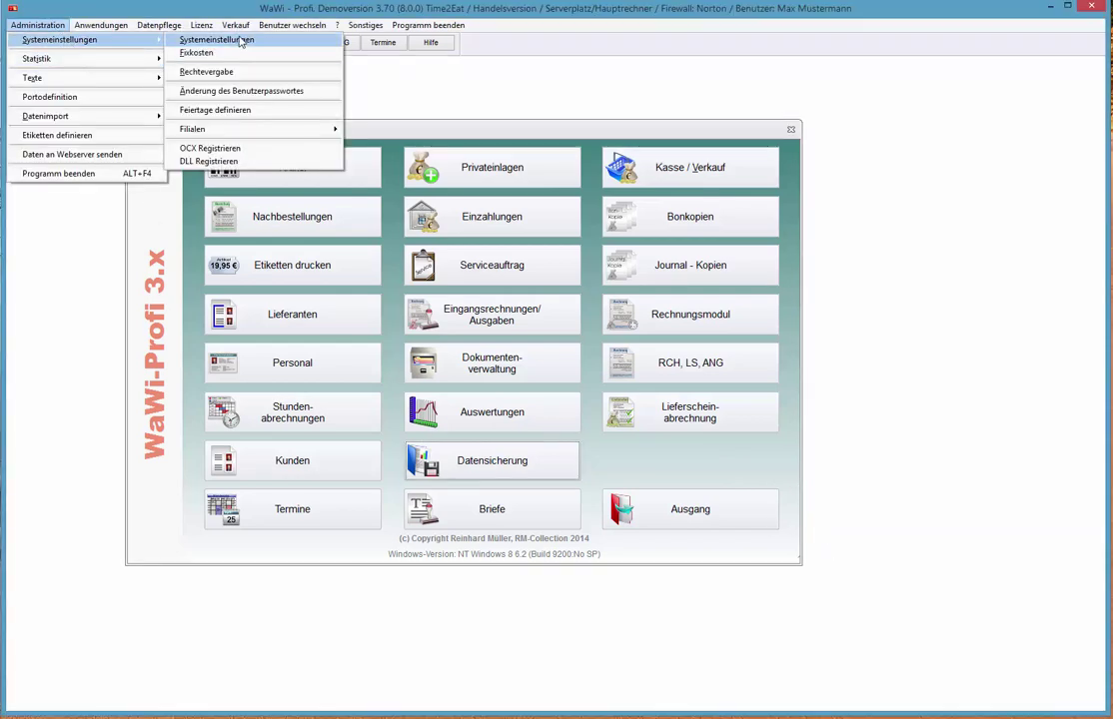
click(220, 39)
click(349, 108)
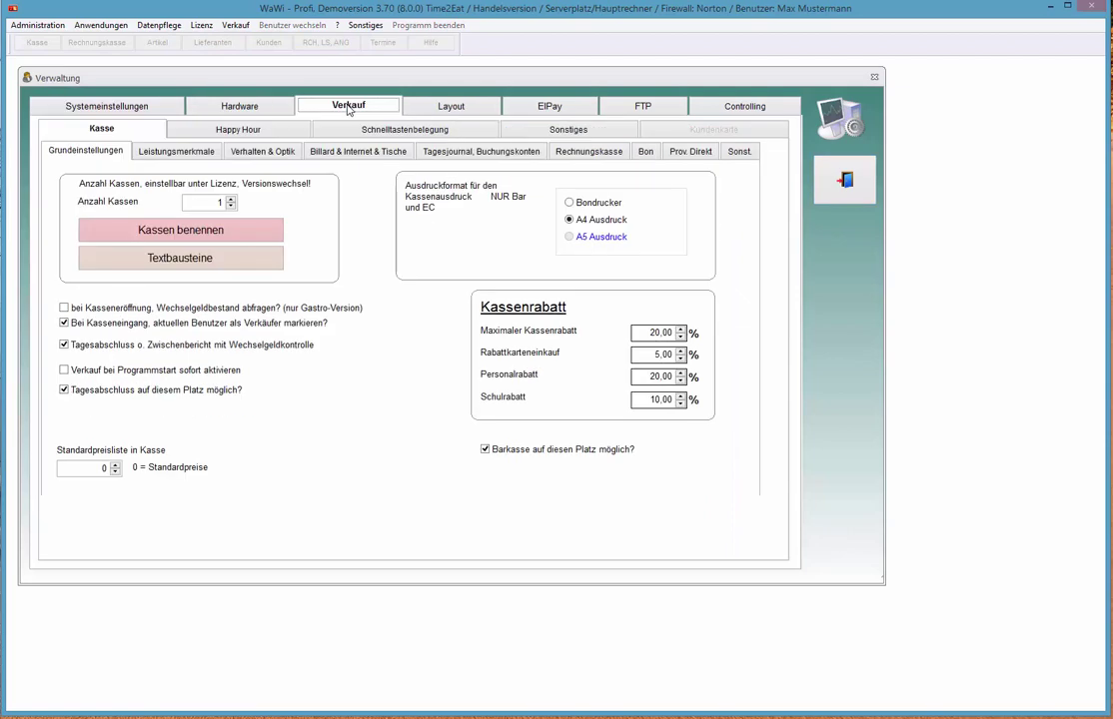
click(187, 152)
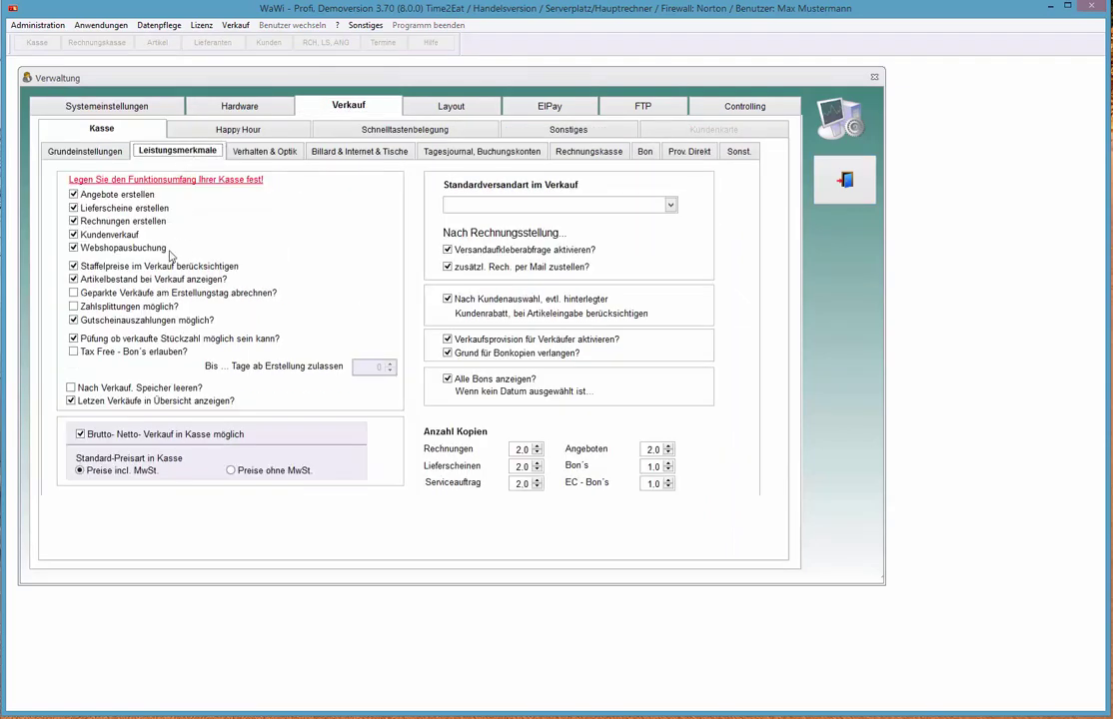
click(145, 249)
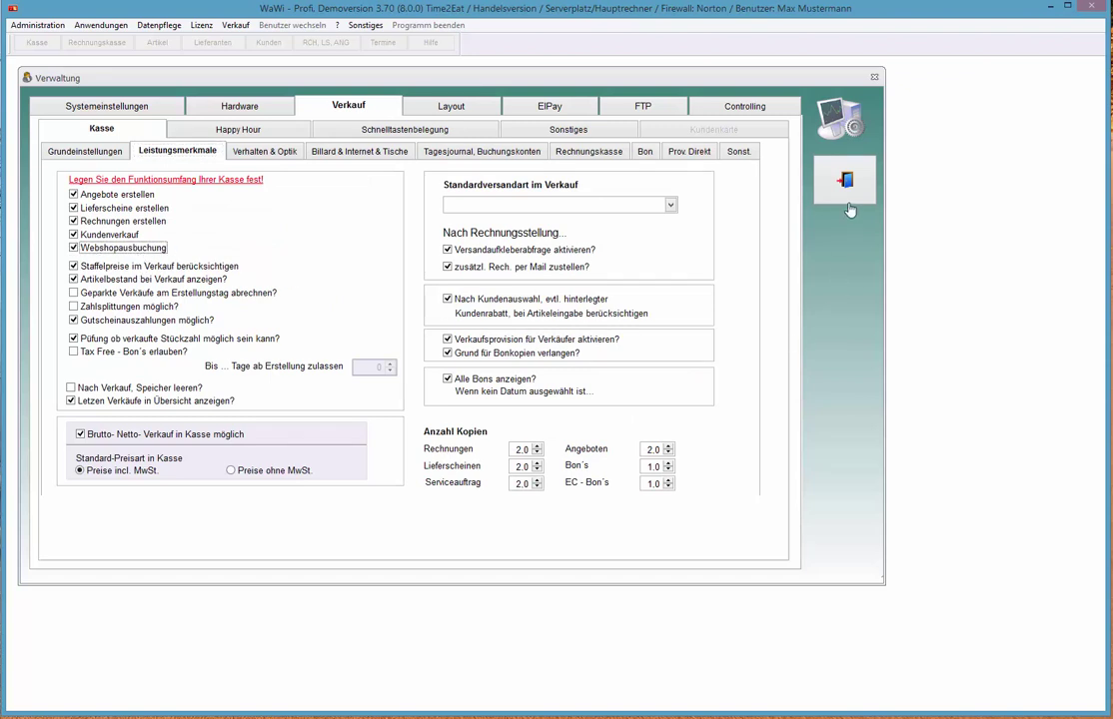
click(847, 205)
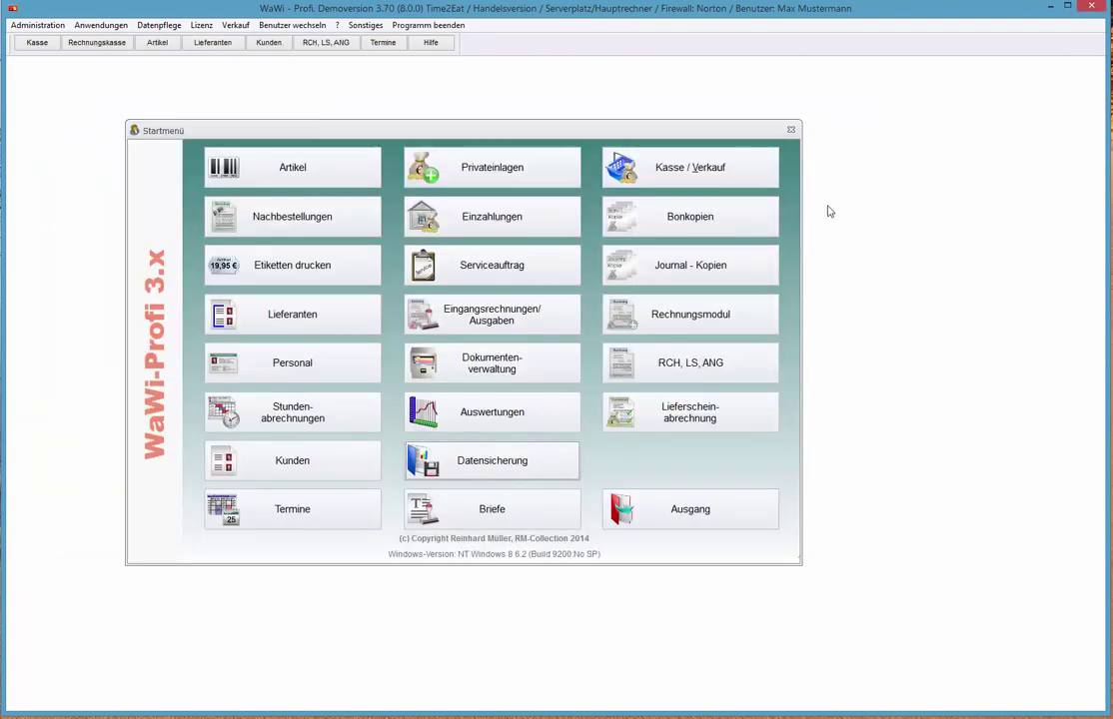
Step: Examine the article master records of articles 49, 2000 and 2003, including their stock
click(331, 175)
click(626, 390)
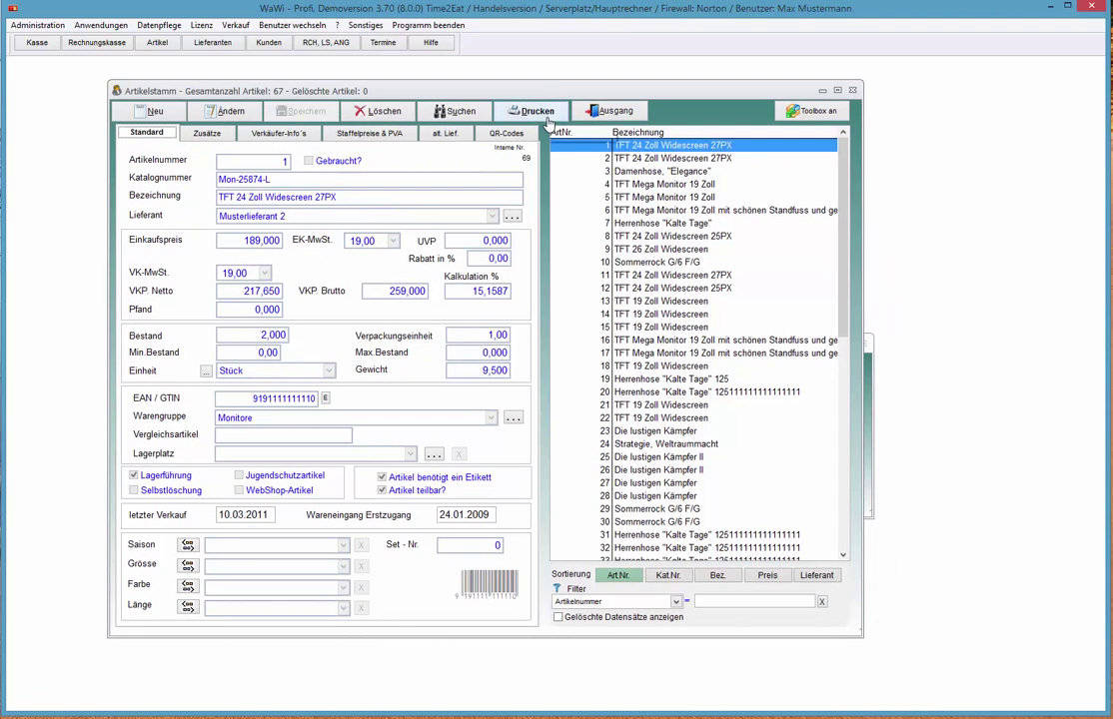
click(609, 210)
scroll(605, 194, down, 10)
click(659, 354)
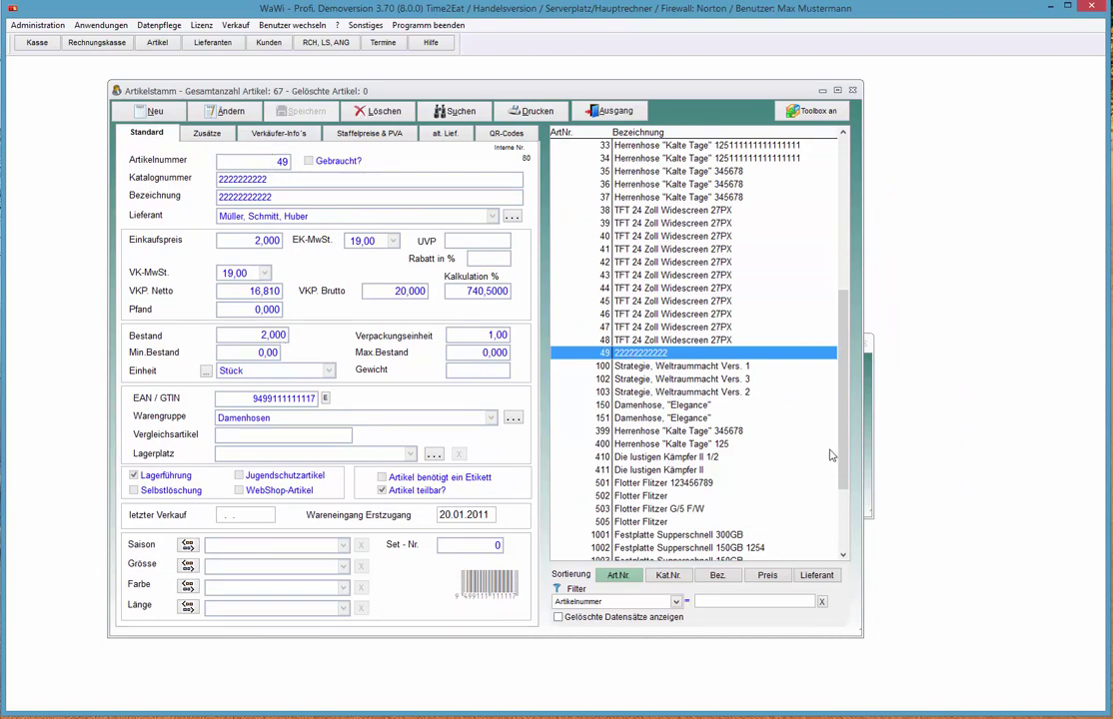
scroll(739, 470, down, 6)
click(620, 340)
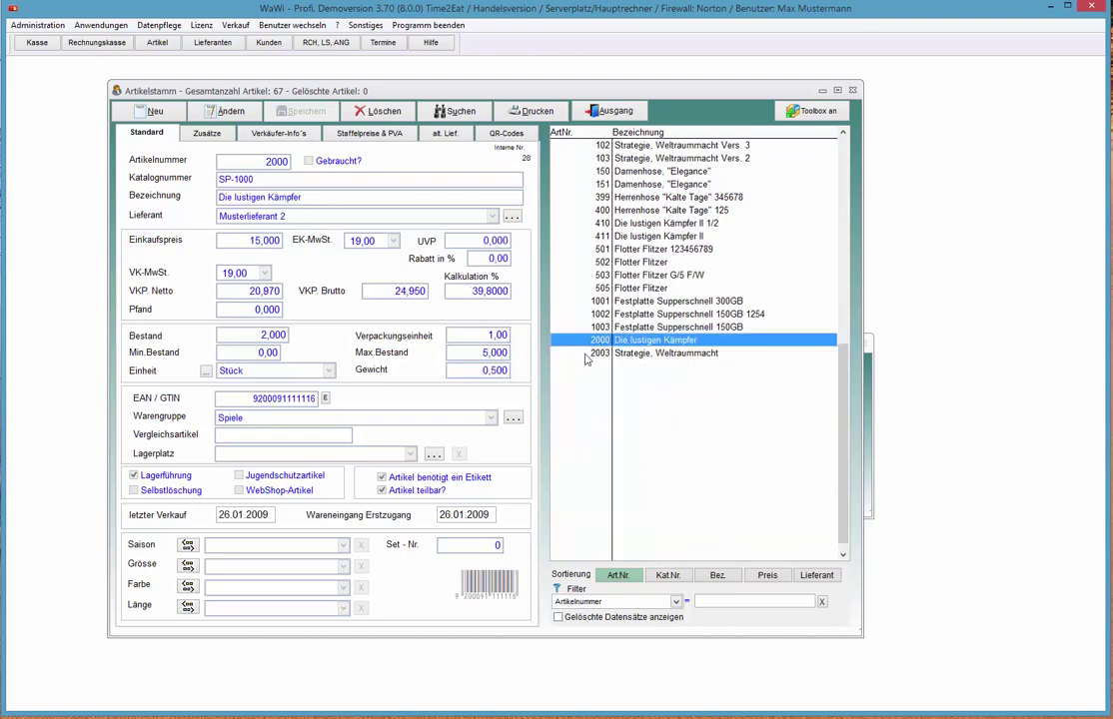
click(597, 354)
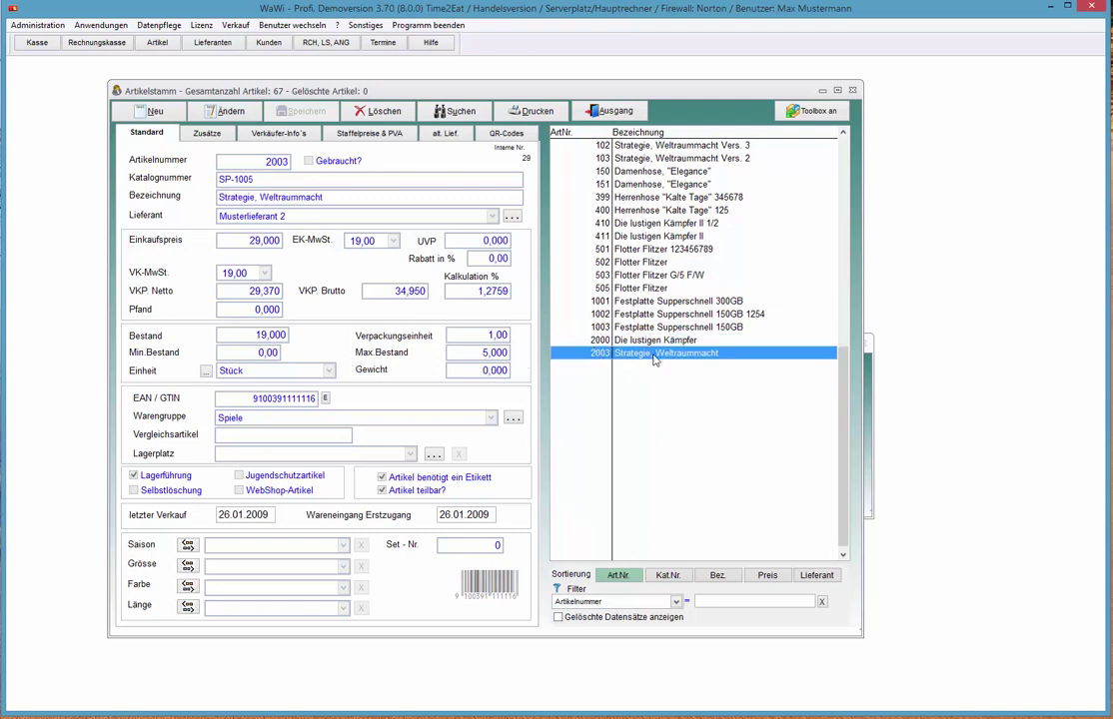
Step: View the stock control of article 2003 "Strategie, Weltraummacht" with its incoming quantities, and leave the article master
right_click(655, 355)
click(710, 619)
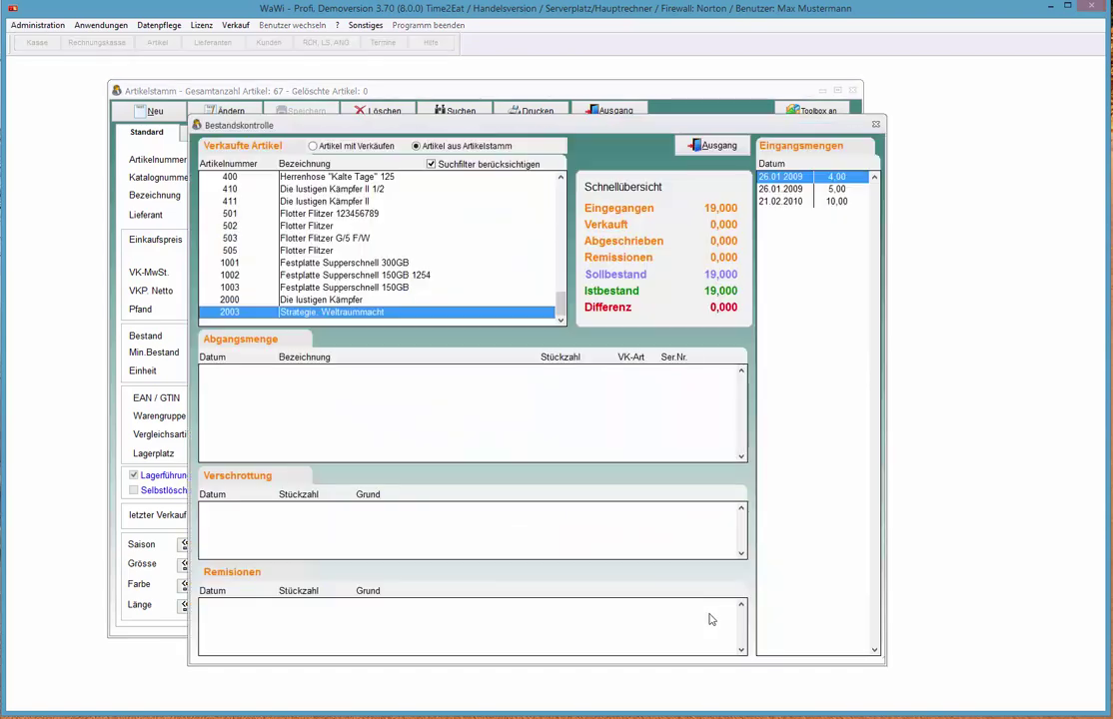
click(797, 191)
click(795, 201)
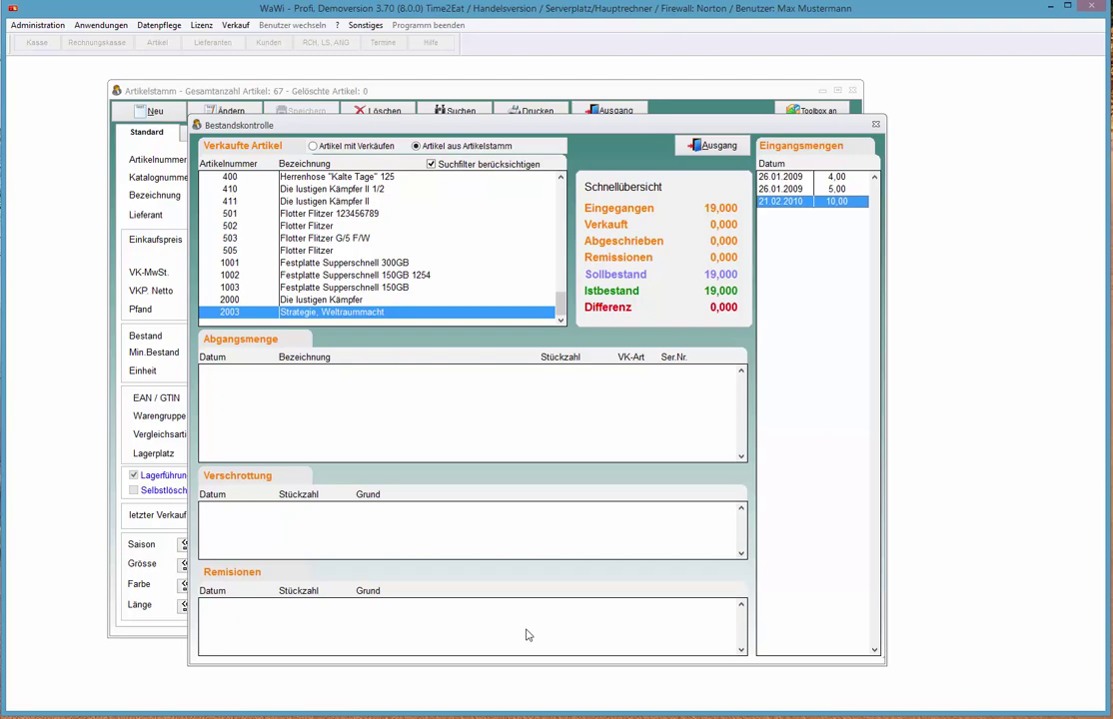
click(711, 149)
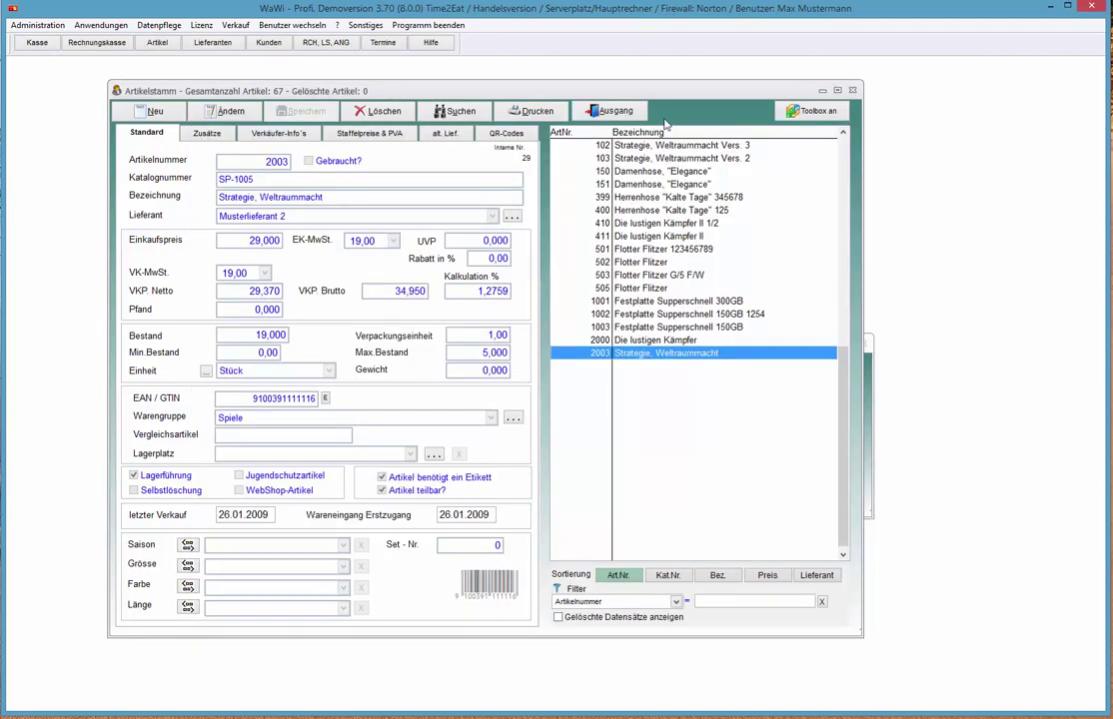
click(630, 113)
click(779, 495)
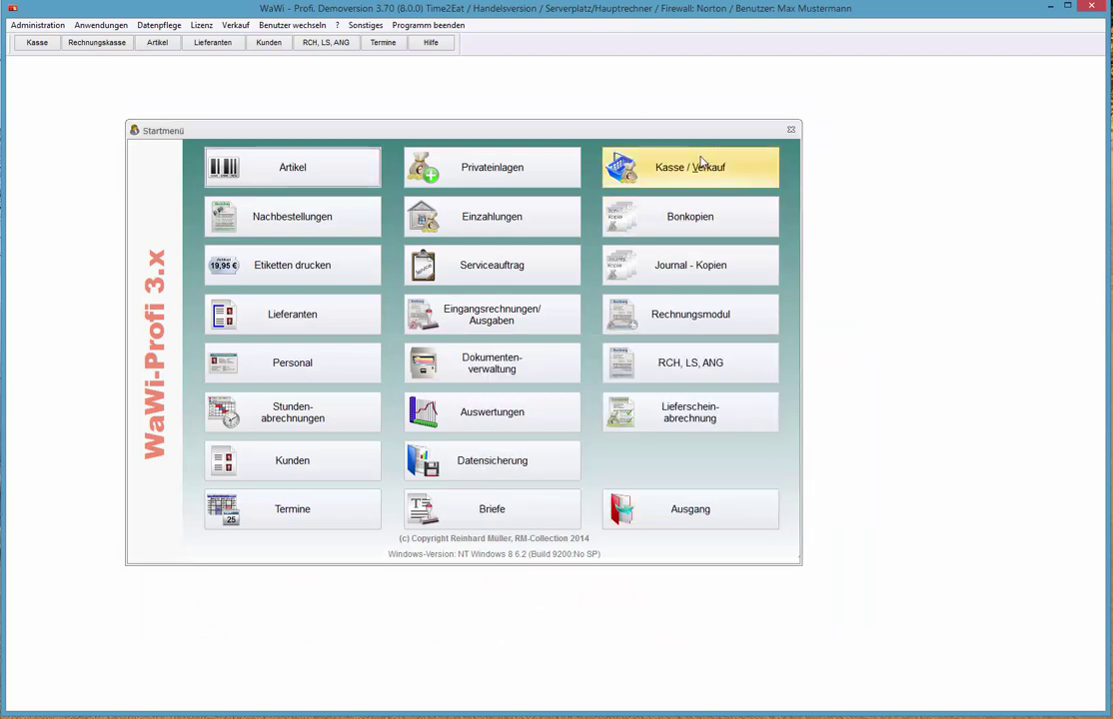
Step: Start a register sale with one unit of article 2 at 259, accept selling it beyond stock, and park the sale
click(614, 161)
click(718, 416)
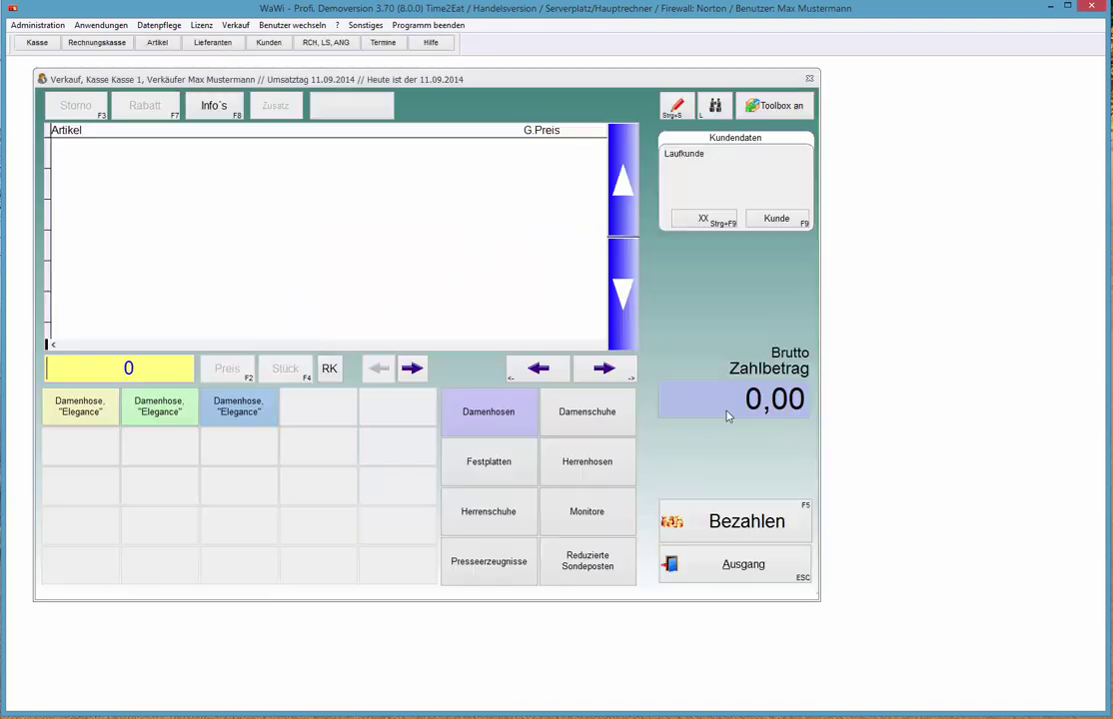
click(607, 460)
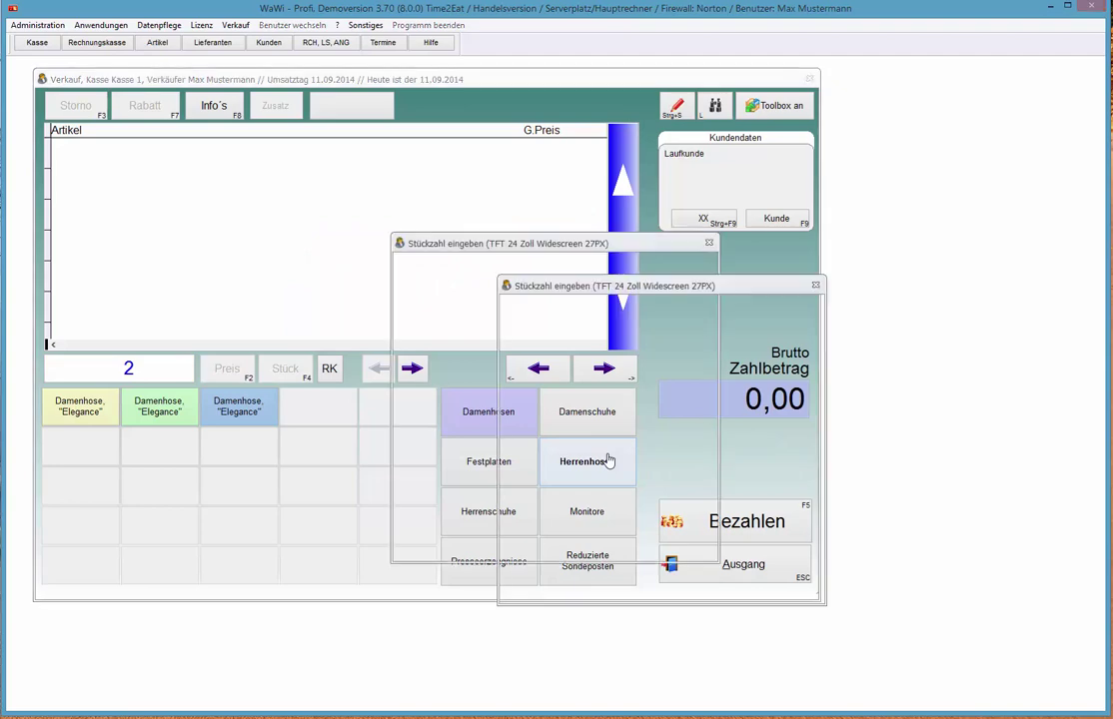
text(1)
key(Return)
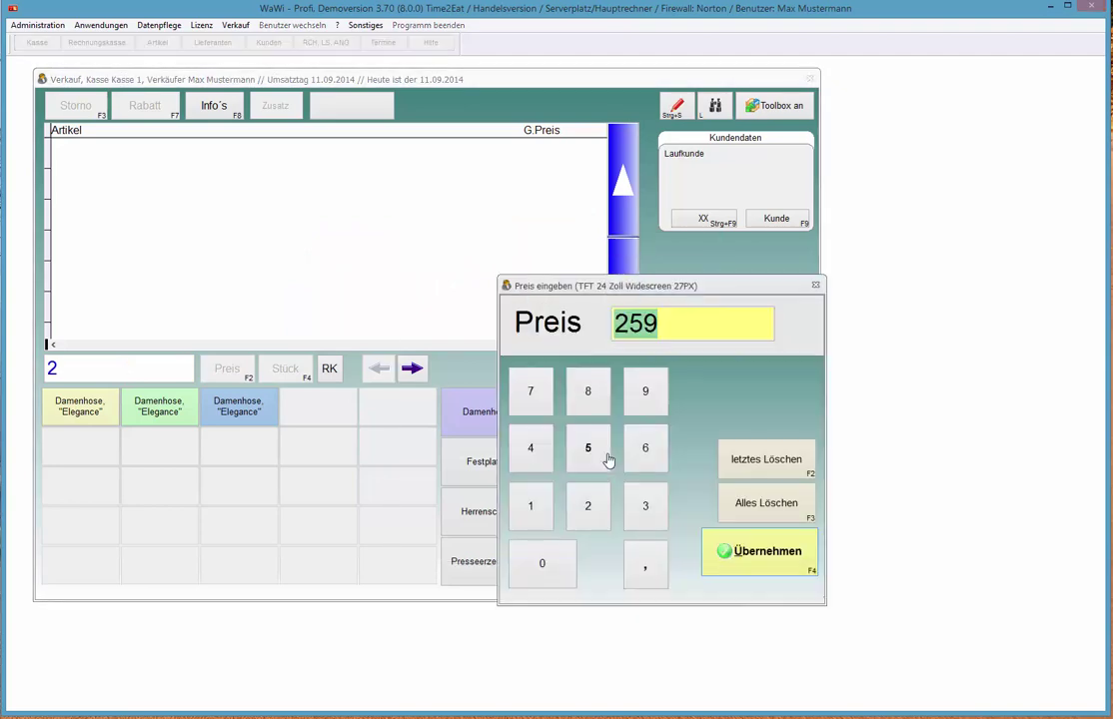
key(Return)
key(Up)
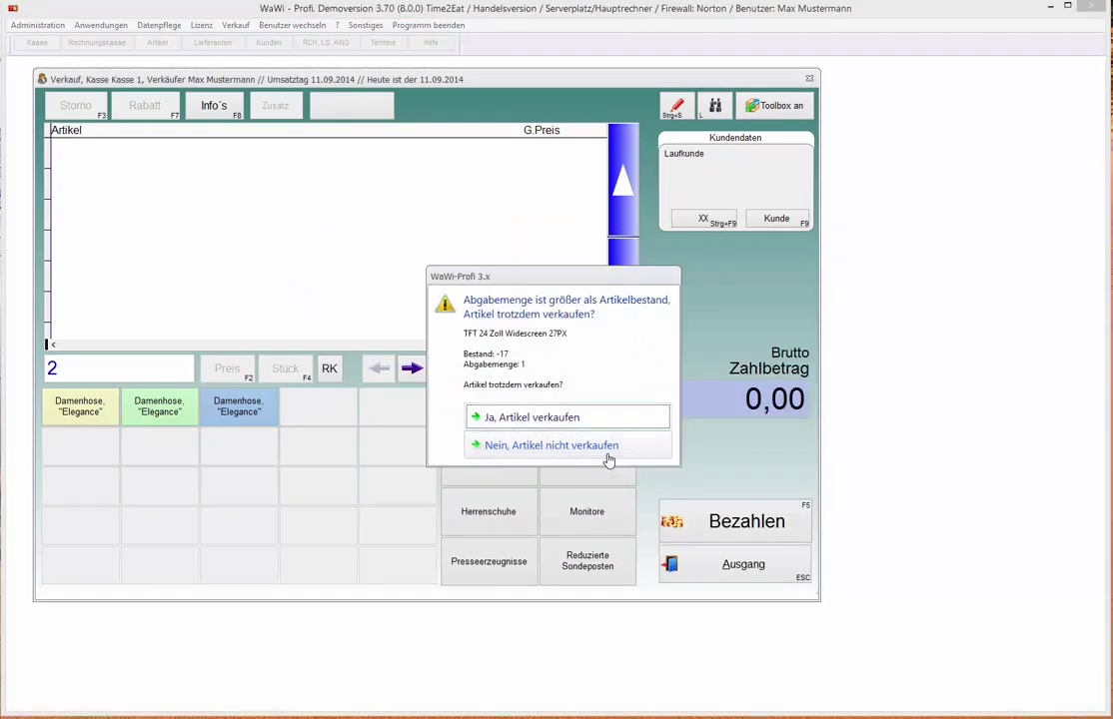
key(Return)
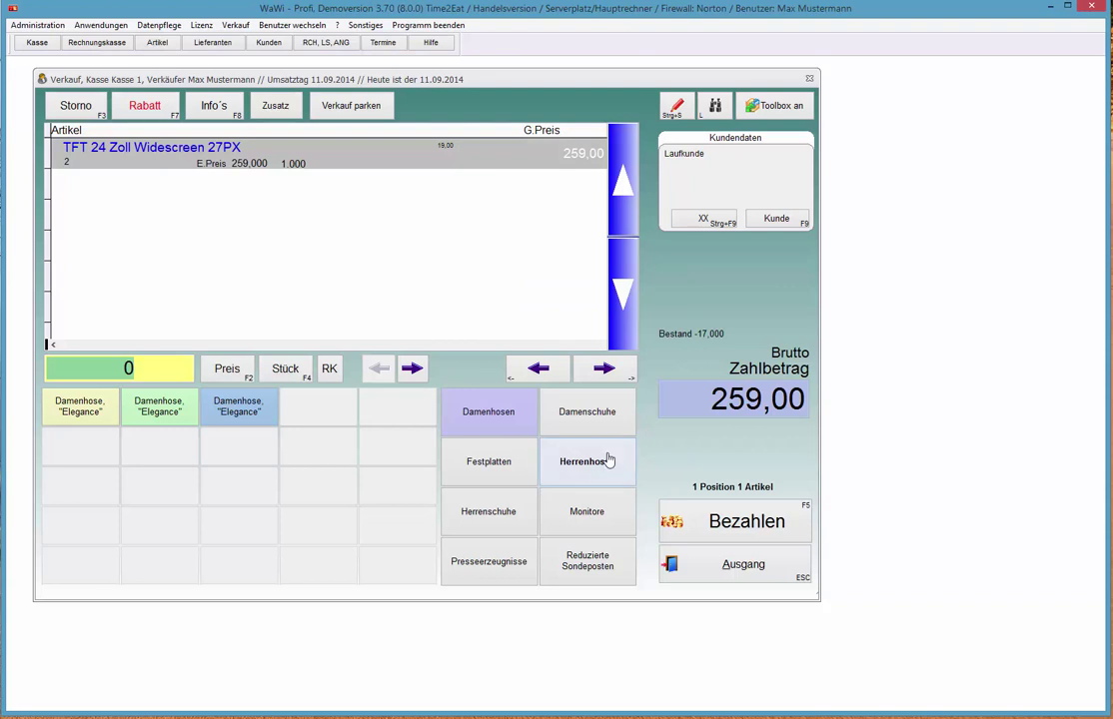
key(F6)
Step: Add one unit of article 49 to a new sale at a price of 20
text(49)
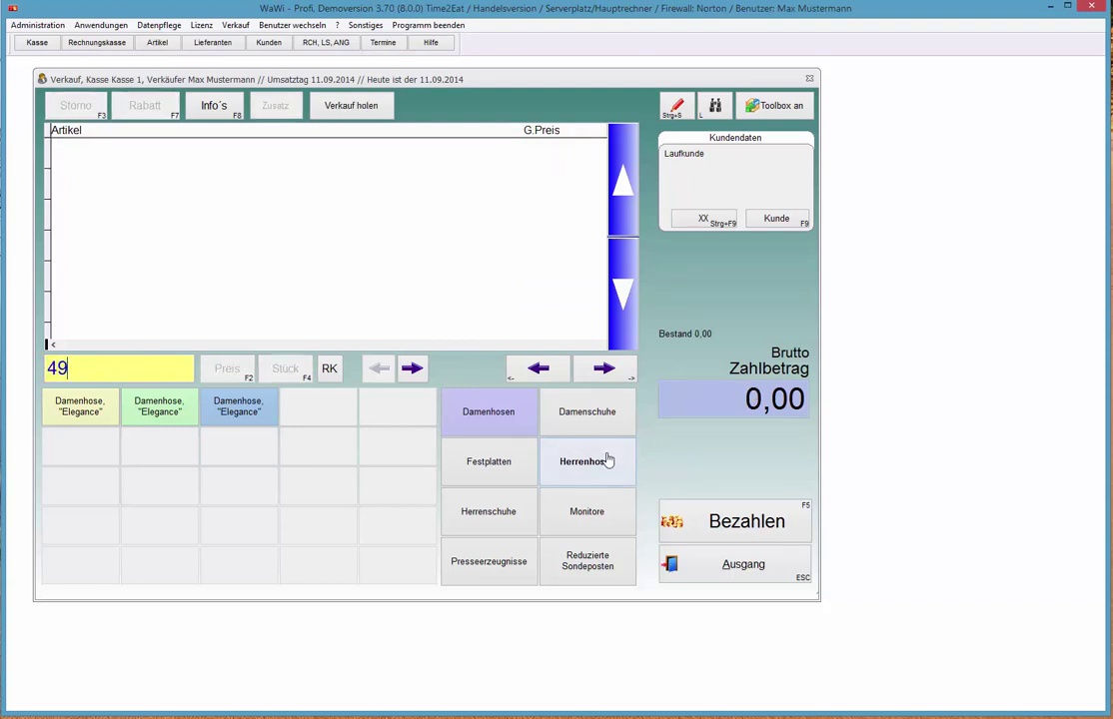
key(Return)
key(Return)
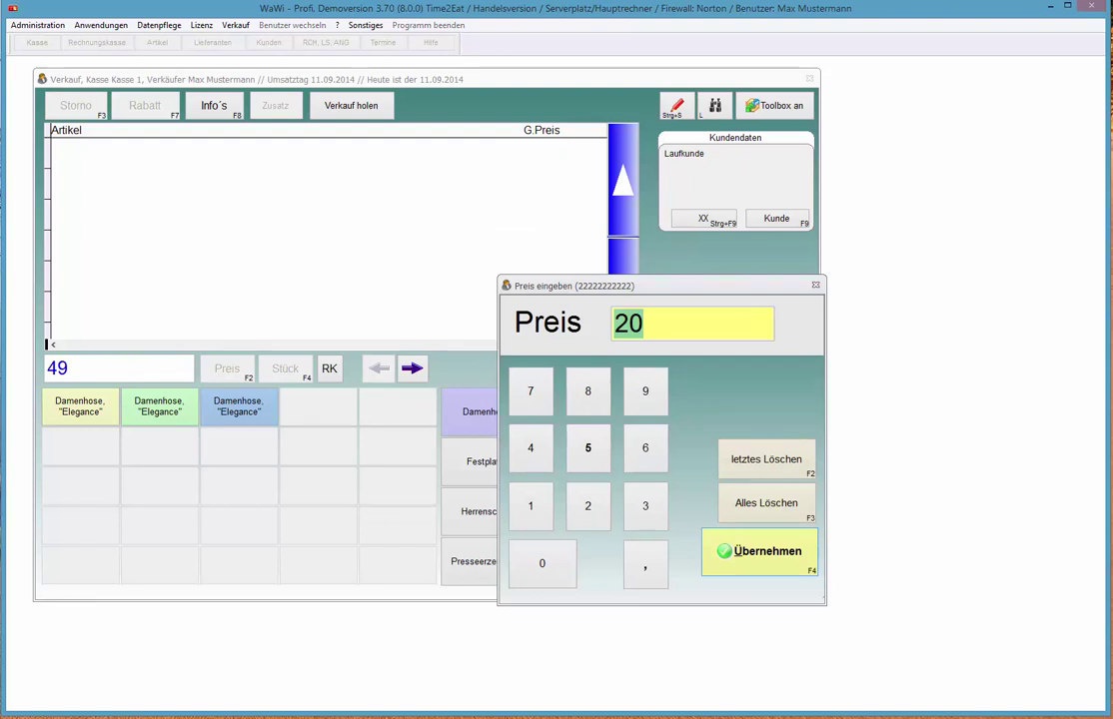
key(Return)
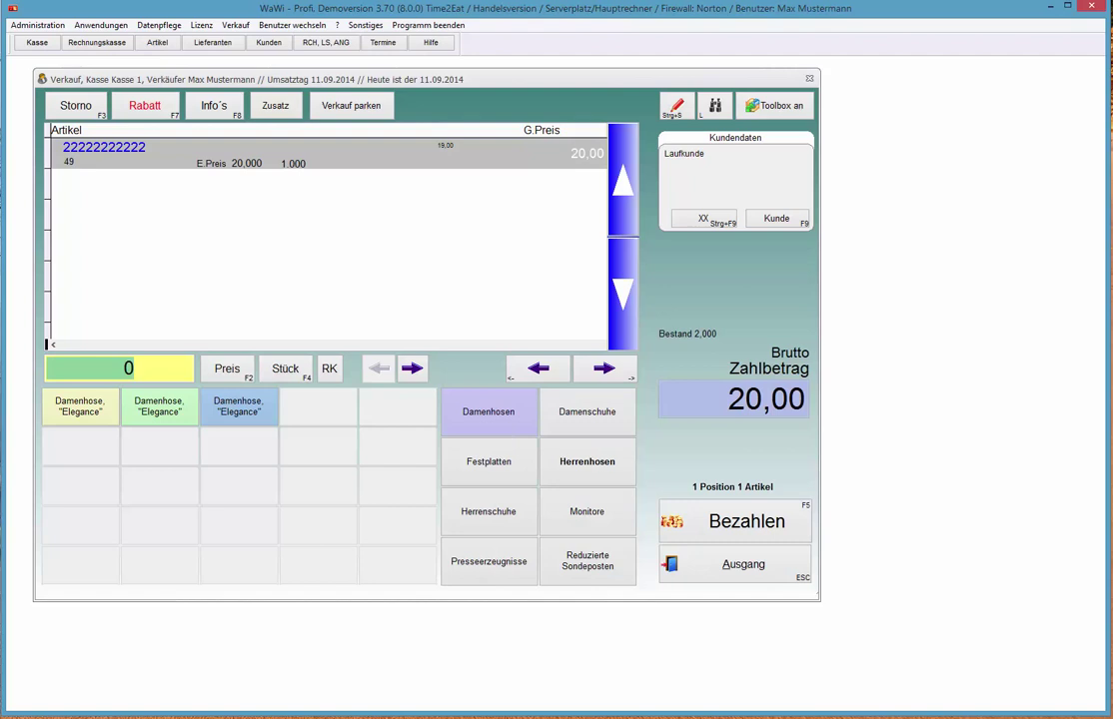
Step: Add one unit of article 2000 "Die lustigen Kämpfer" to the sale at 24,95
text(2000)
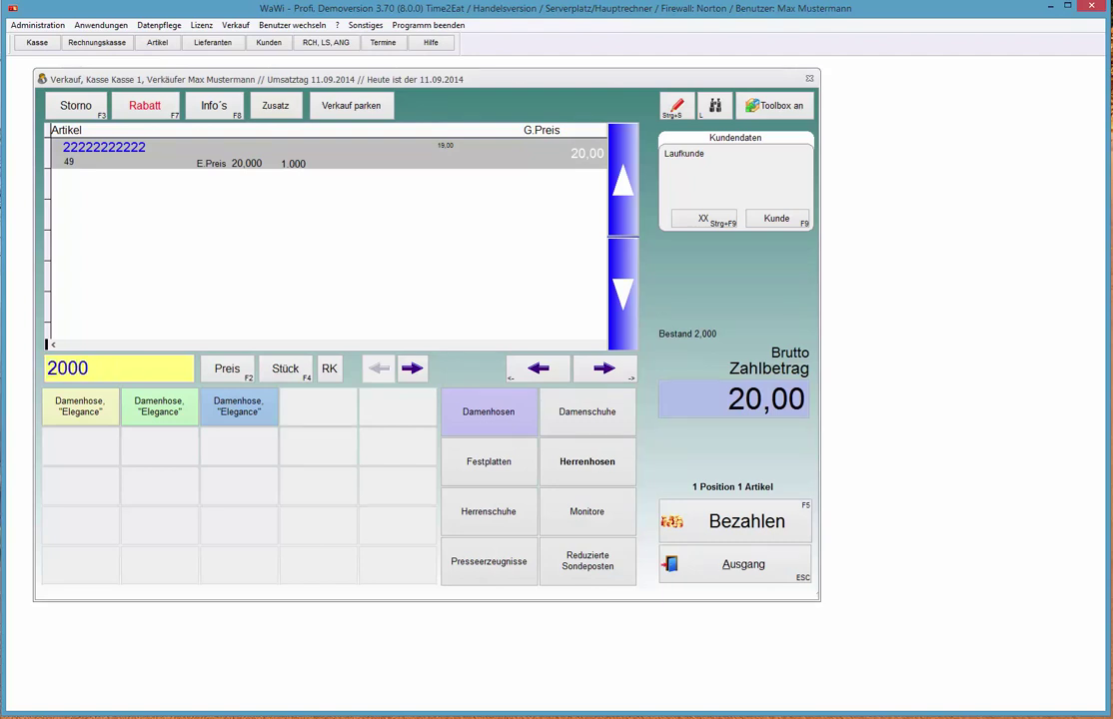
key(Return)
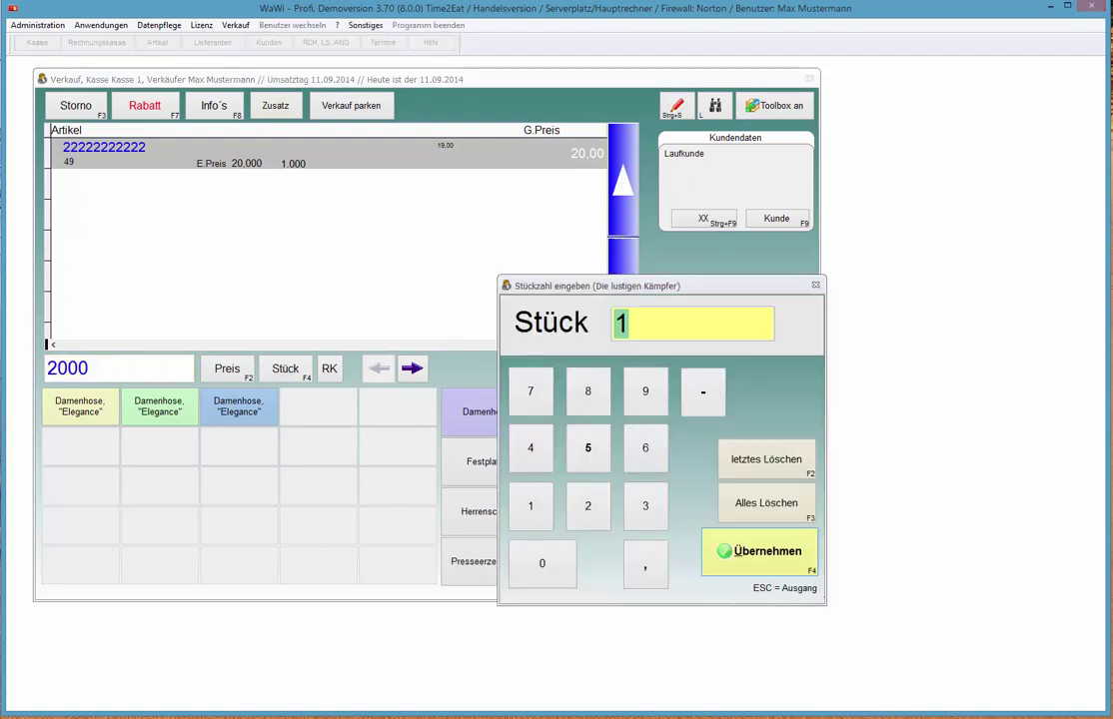
key(Return)
key(Return)
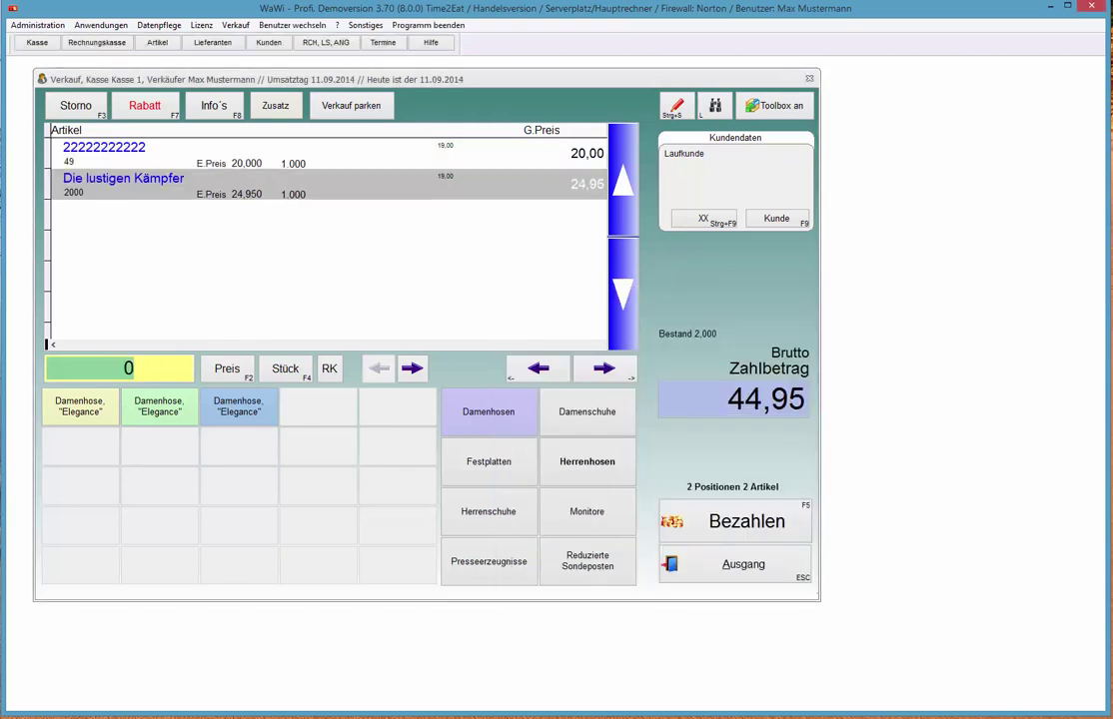
Step: Add one unit of article 2003 "Strategie, Weltraummacht" to the sale at 34,95
text(2003)
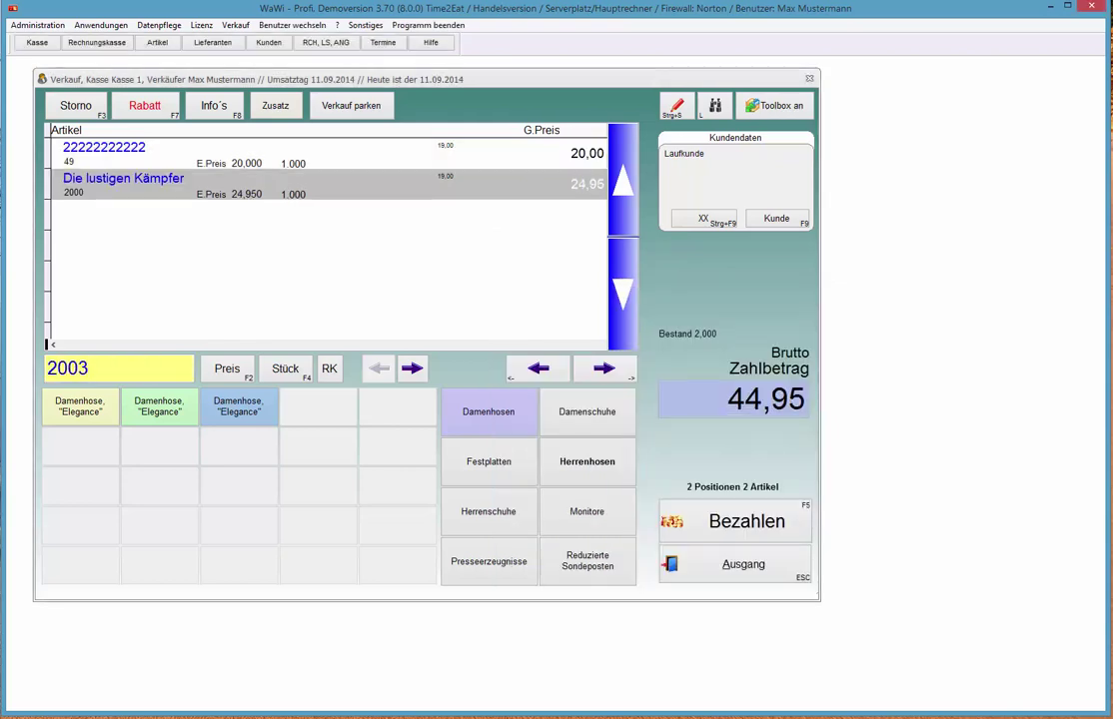
key(Return)
key(Return)
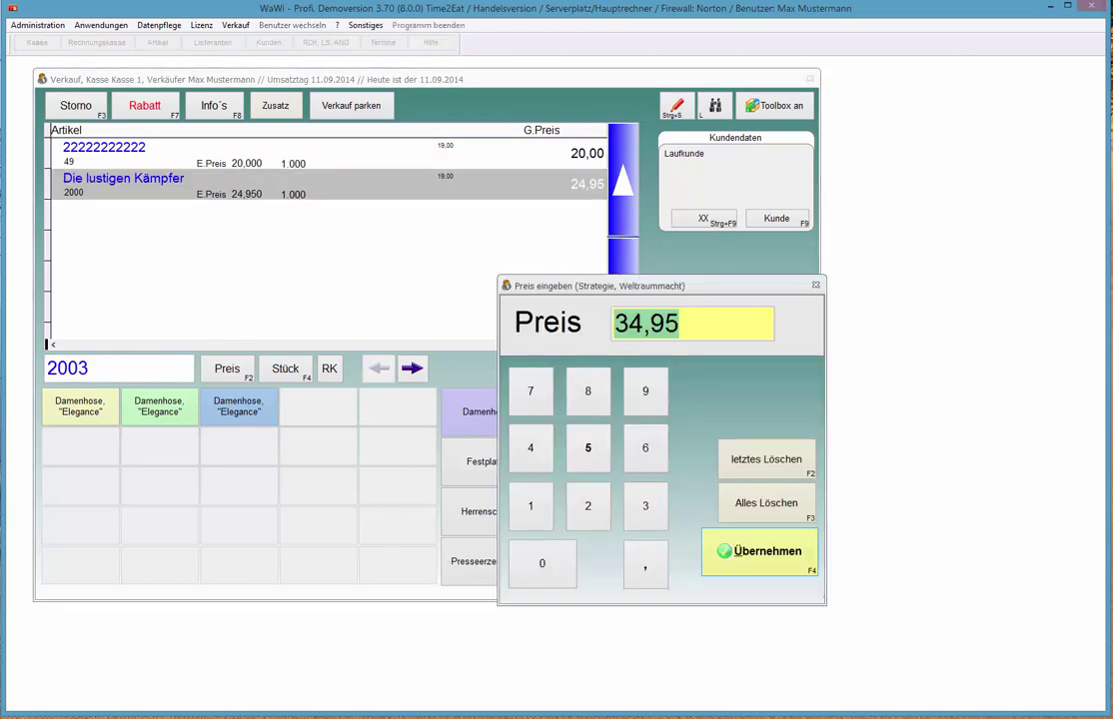
key(Return)
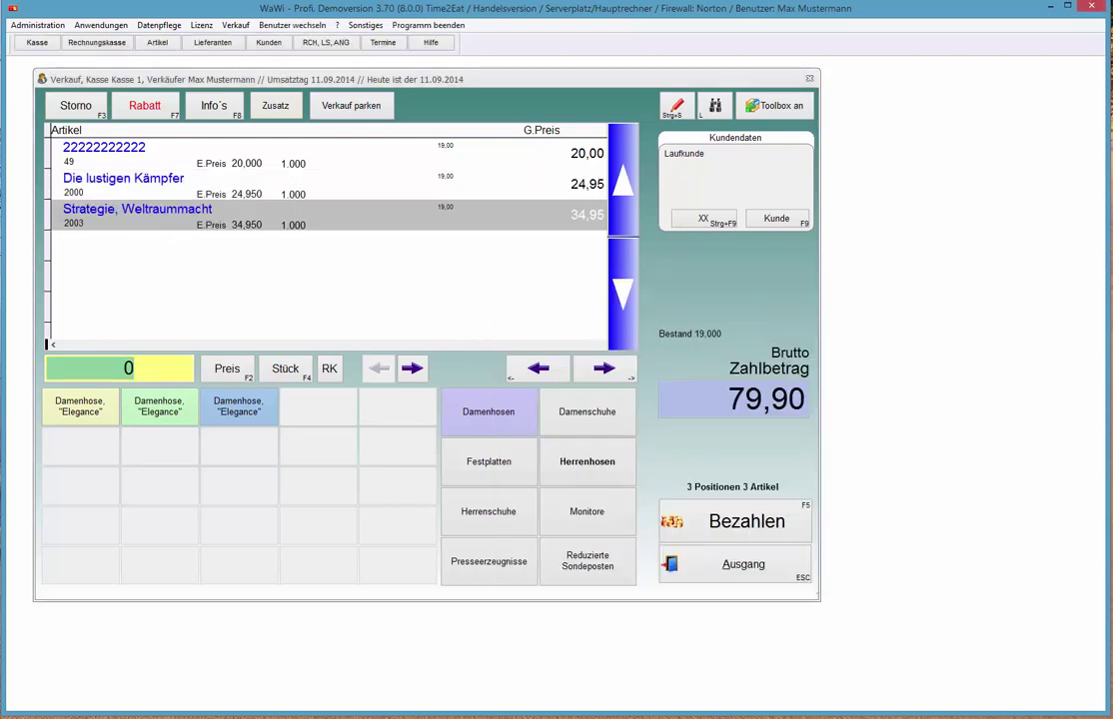
Step: View the payment methods offered for the walk-in customer's sale, and cancel the payment
click(754, 527)
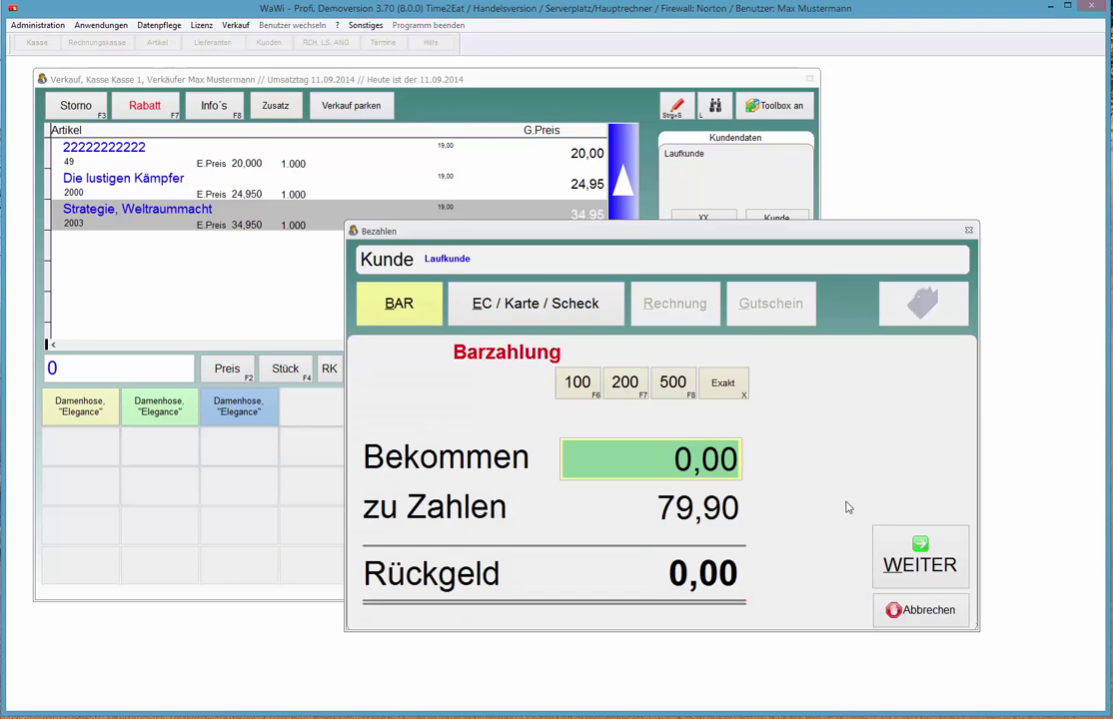
click(910, 613)
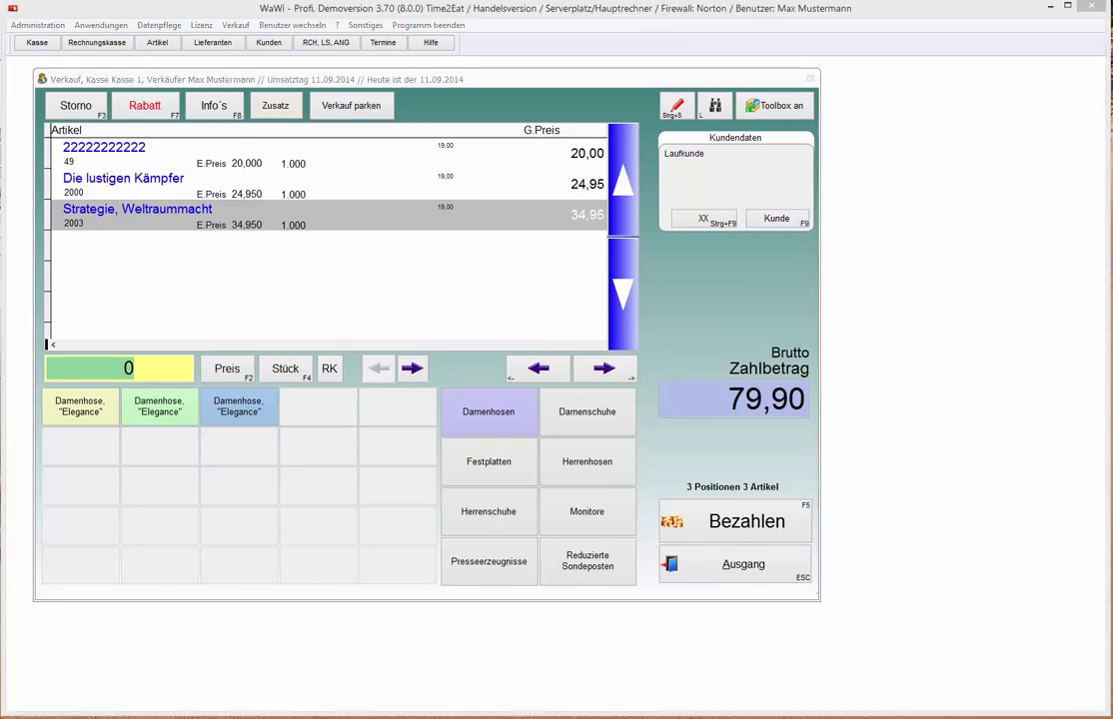
Step: Check the first listed customer's master record from the customer search, and assign that customer to the sale
key(F9)
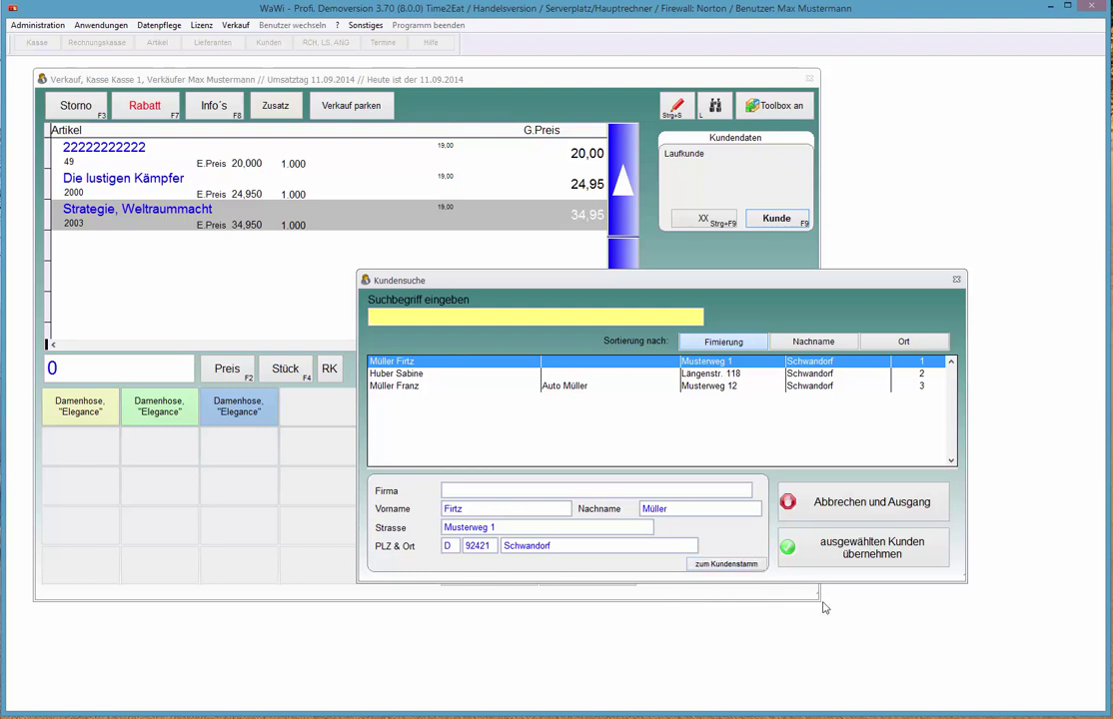
click(746, 567)
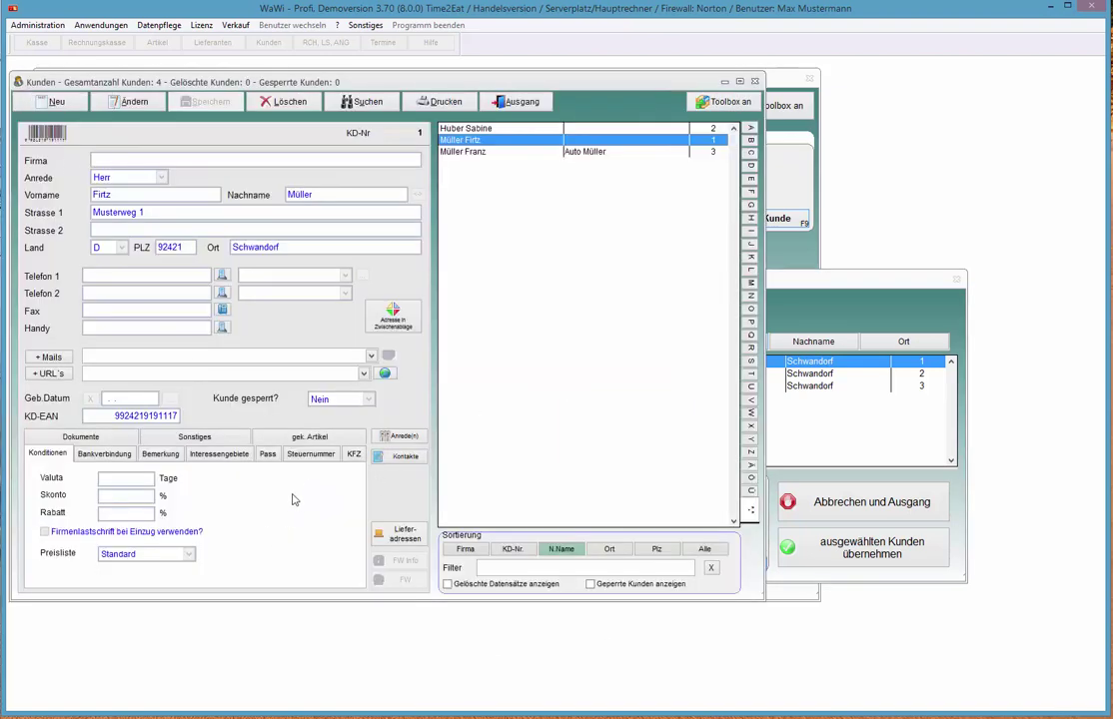
click(513, 100)
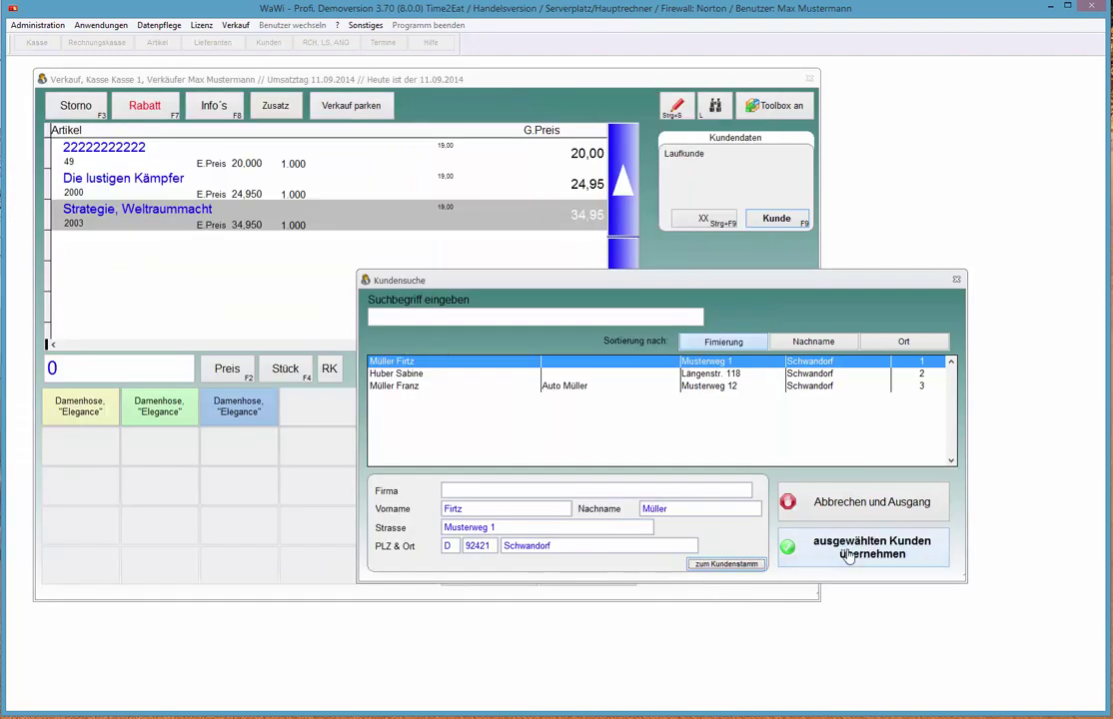
click(817, 556)
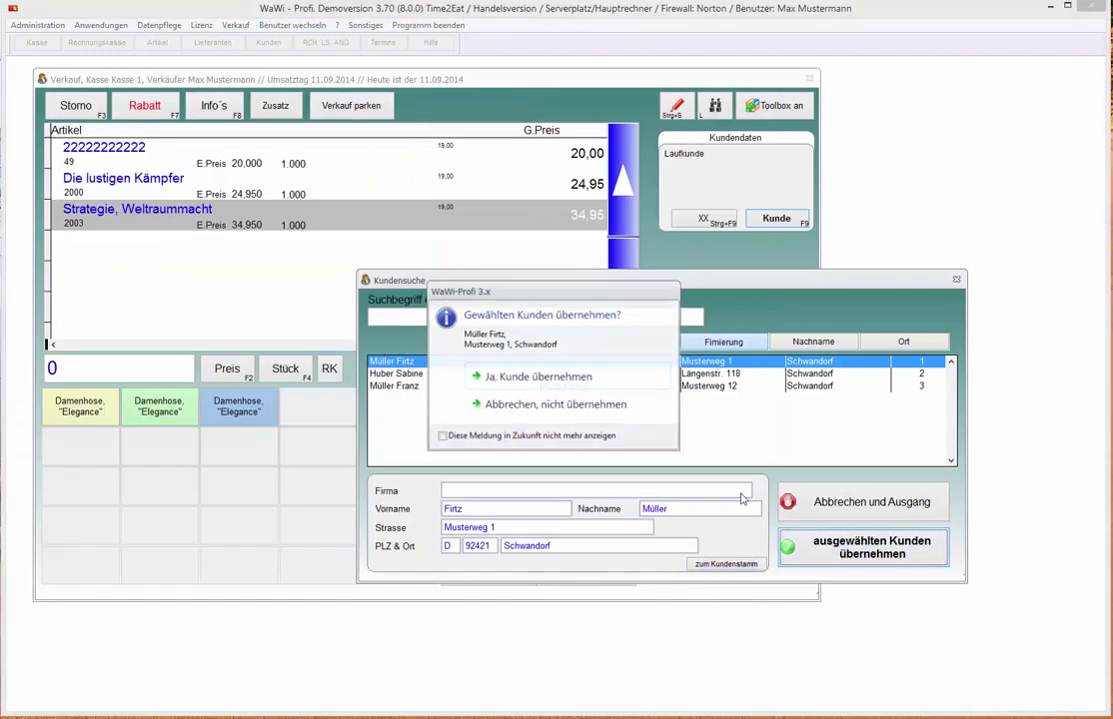
click(556, 406)
click(808, 562)
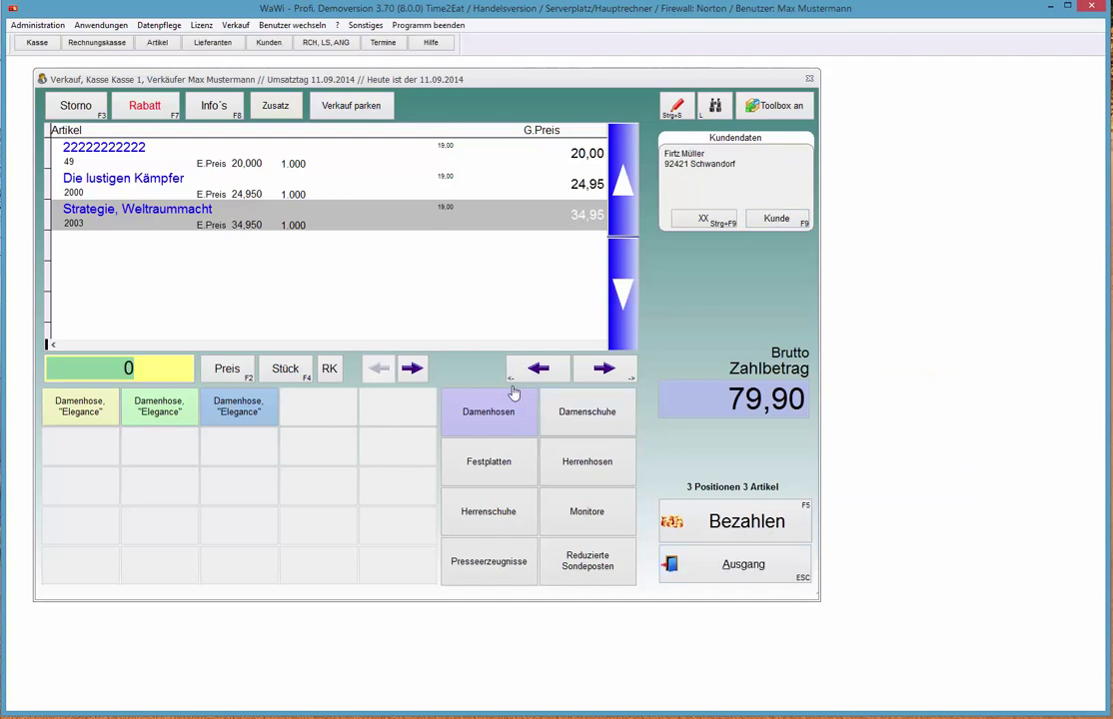
Step: Book the customer's three-article sale as a Webshop-Ausbuchung under webshop invoice number R1000
click(713, 537)
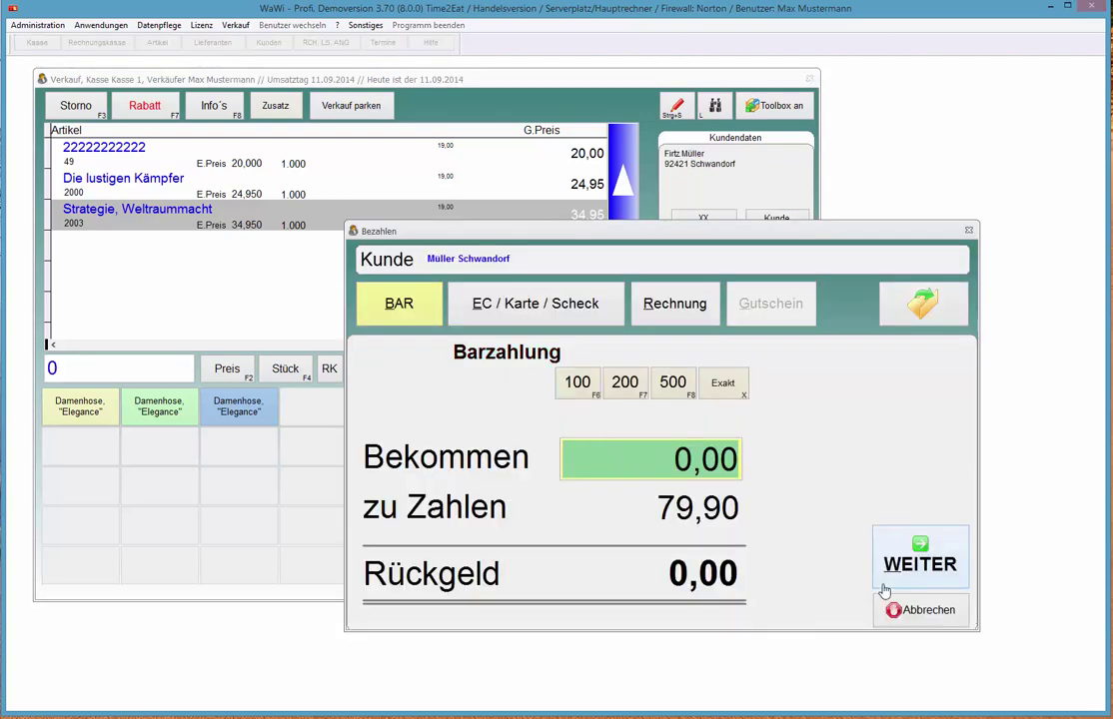
click(920, 610)
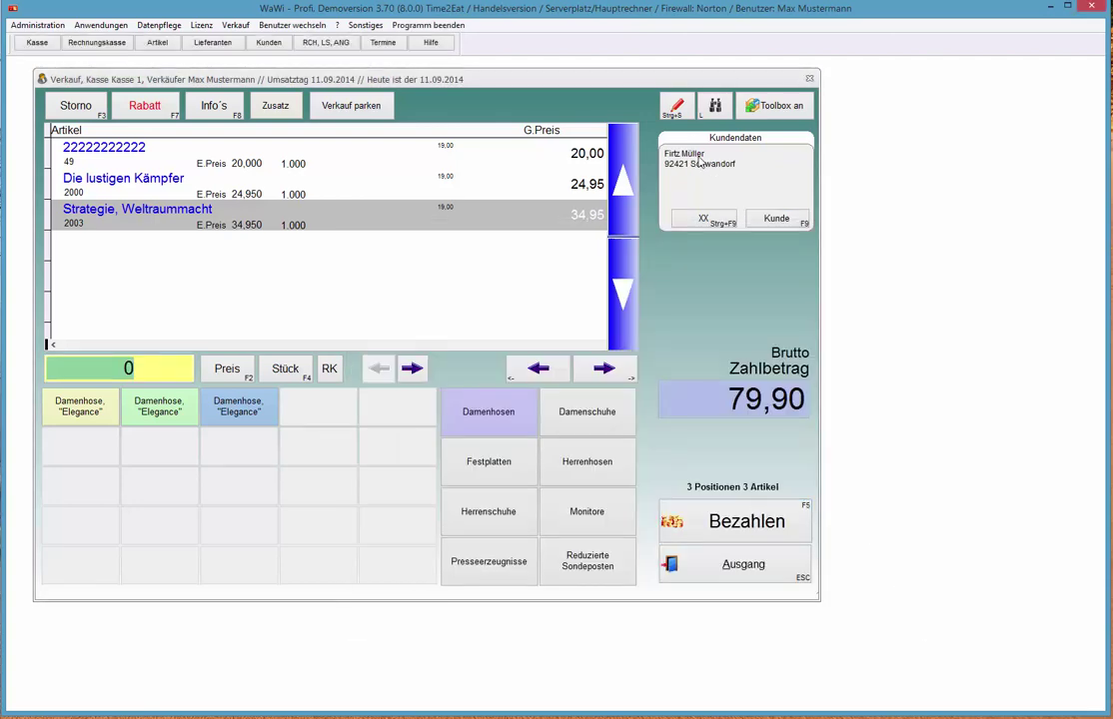
click(776, 531)
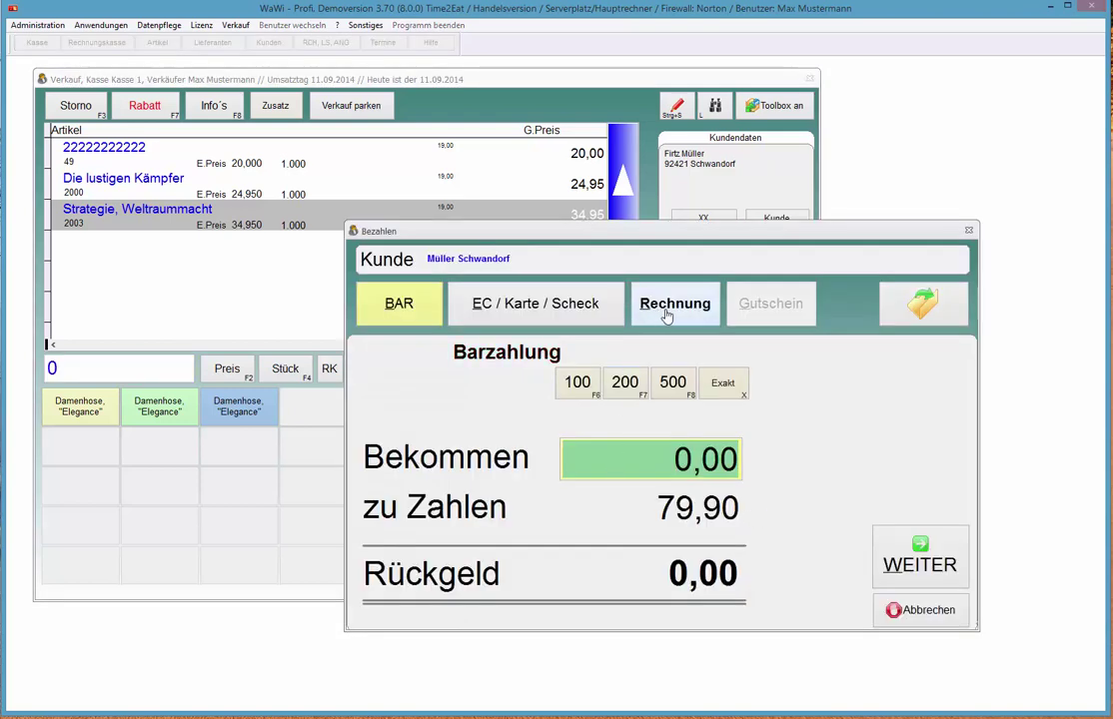
click(927, 310)
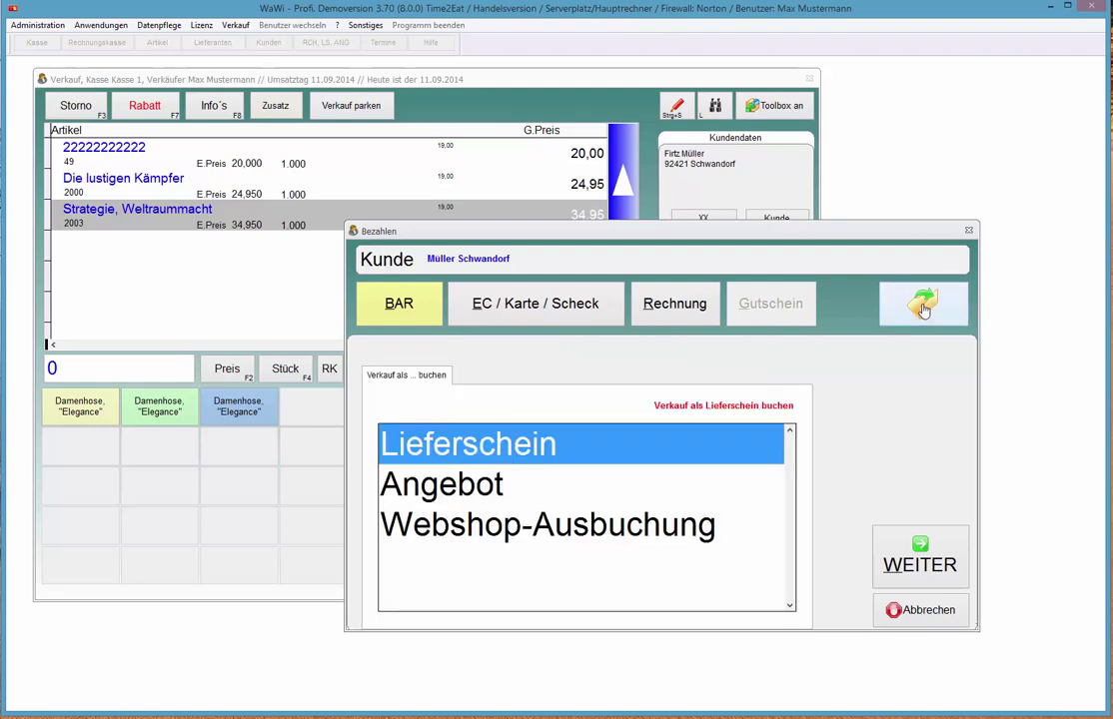
click(573, 529)
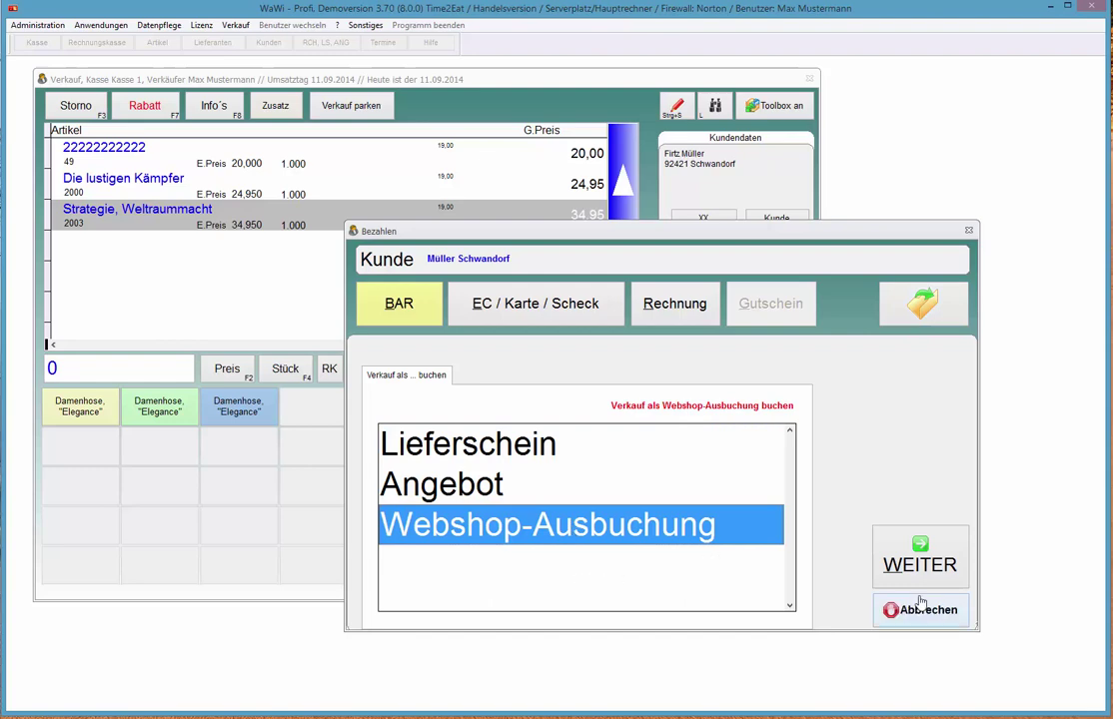
click(921, 562)
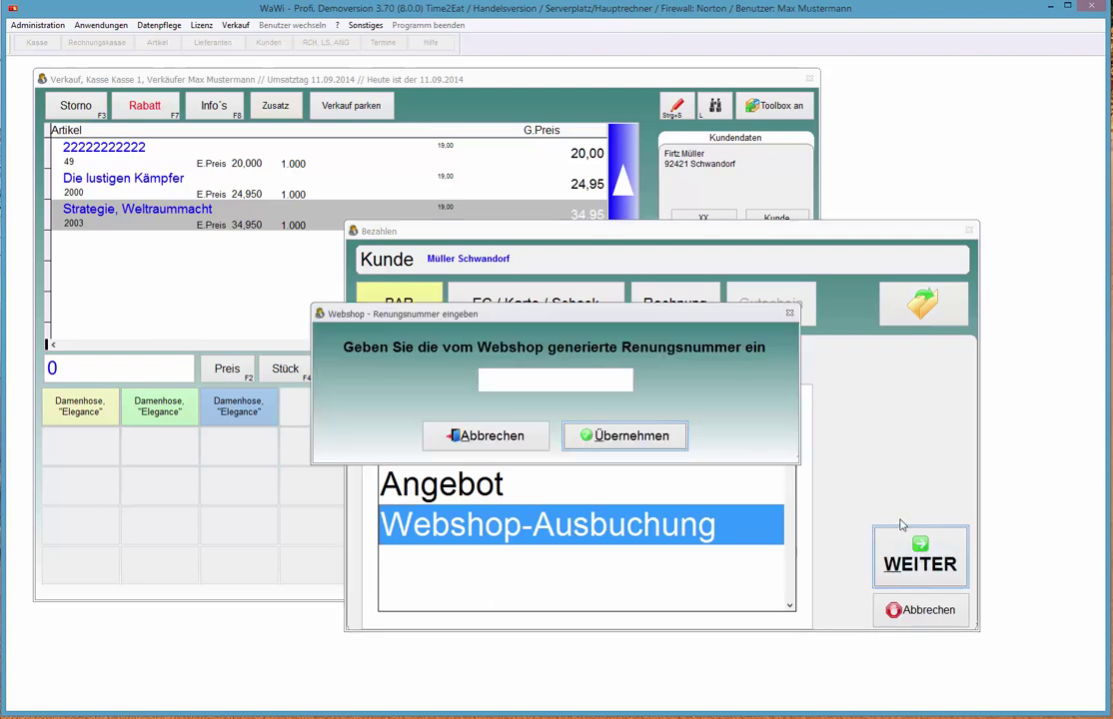
click(502, 377)
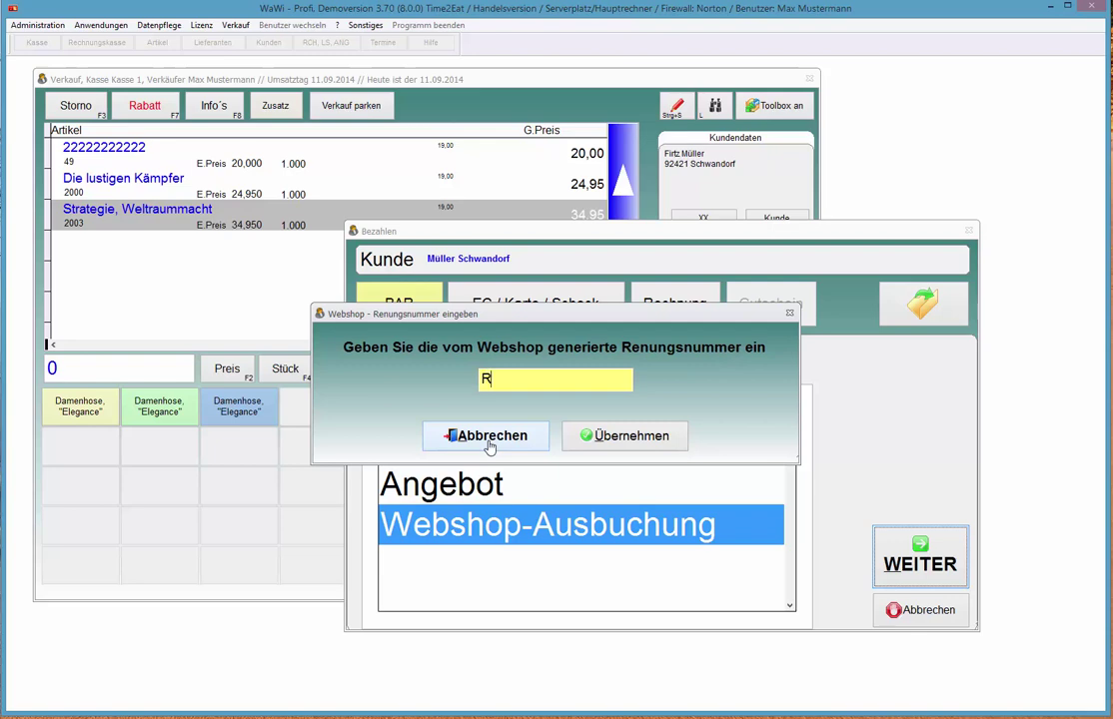
text(000)
click(611, 440)
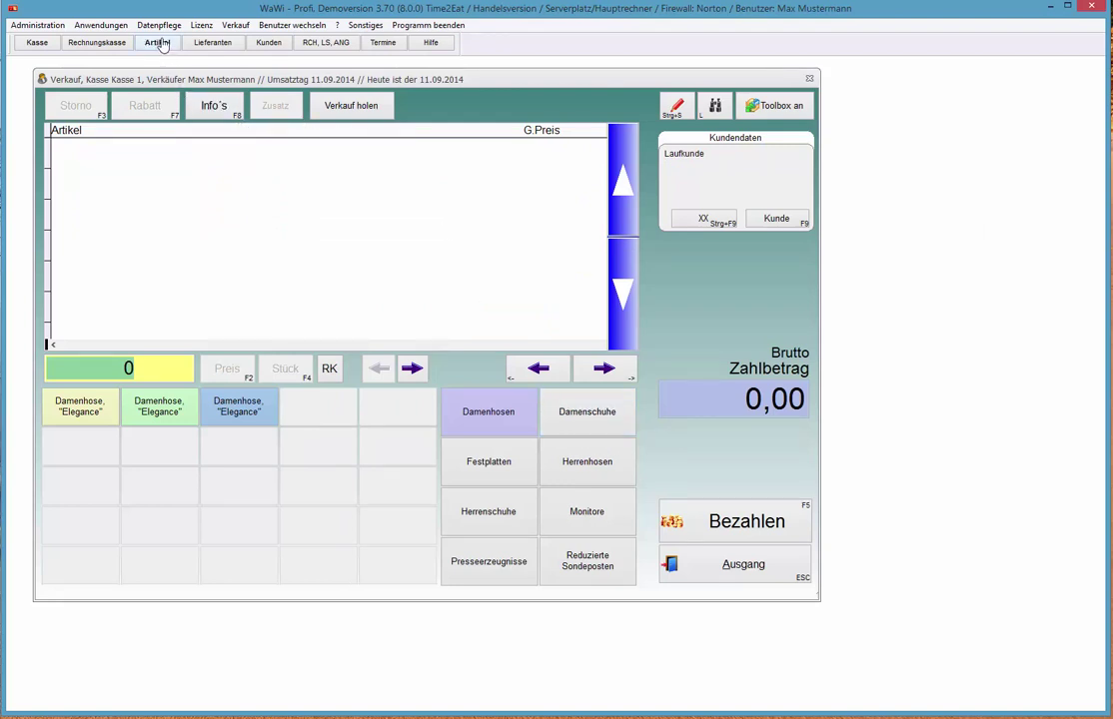
Step: Check the receipt copies for 11 September 2014 and the invoice overview for the webshop booking, closing both views
key(F8)
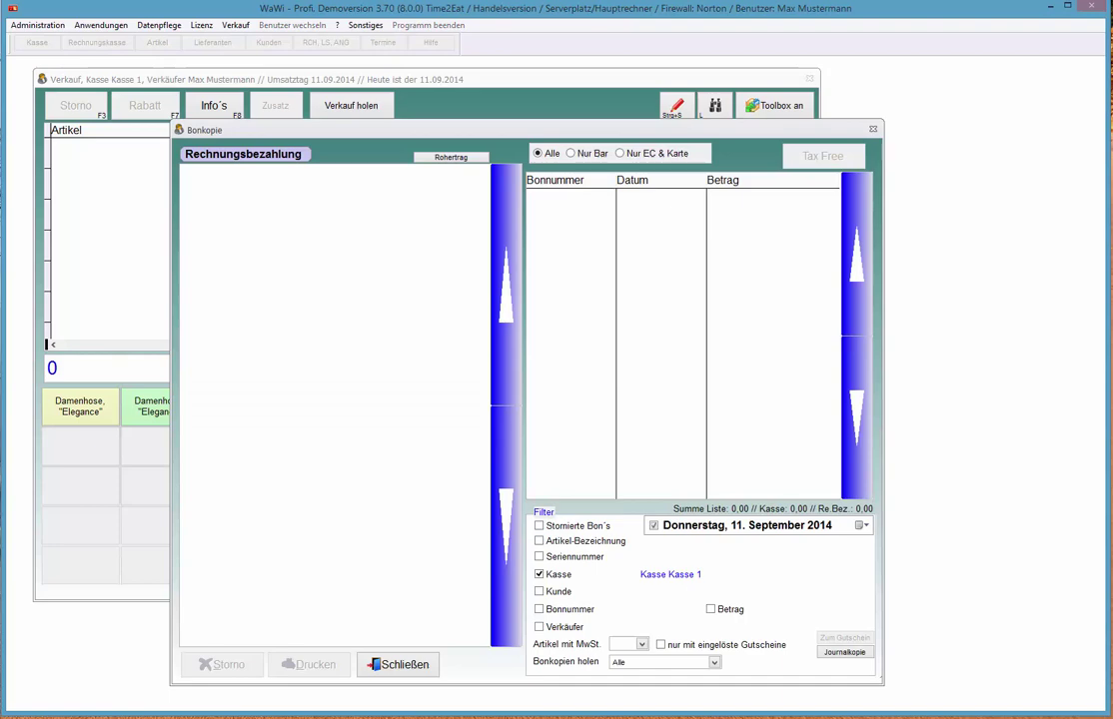
click(397, 665)
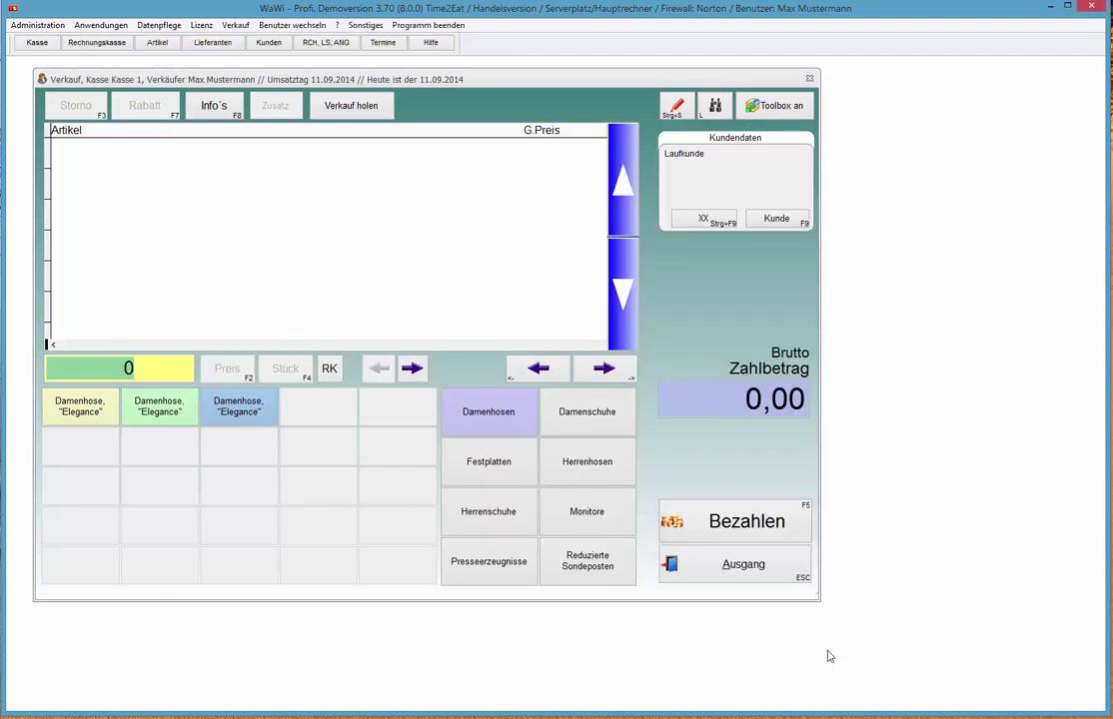
click(370, 105)
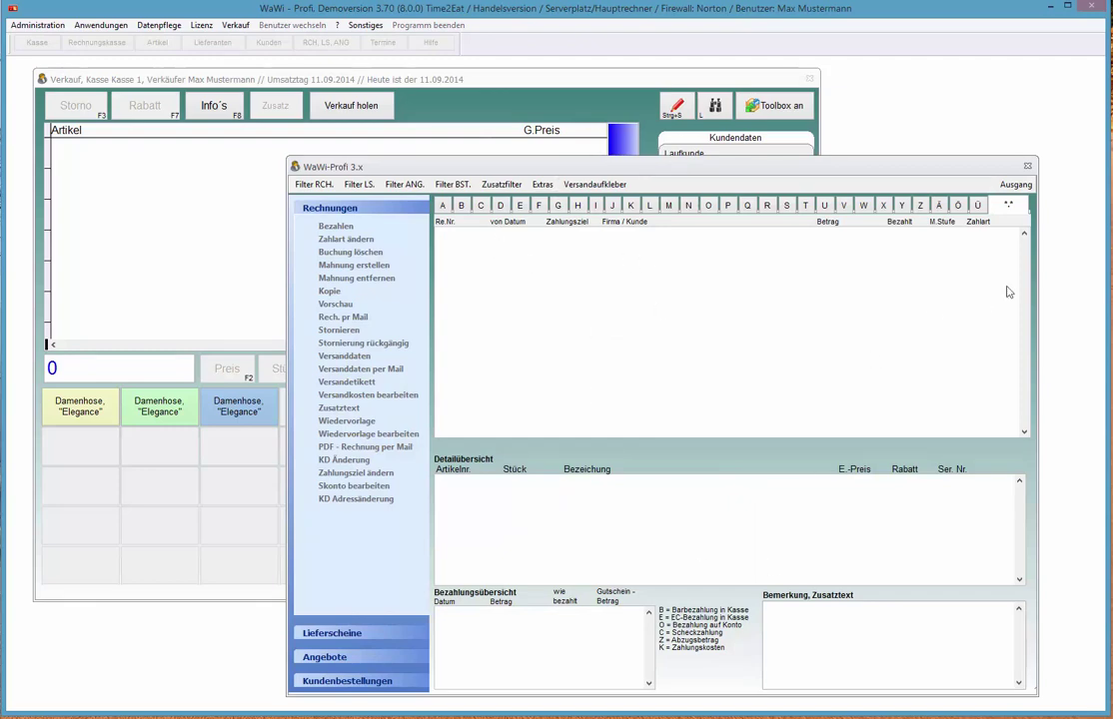
click(1015, 184)
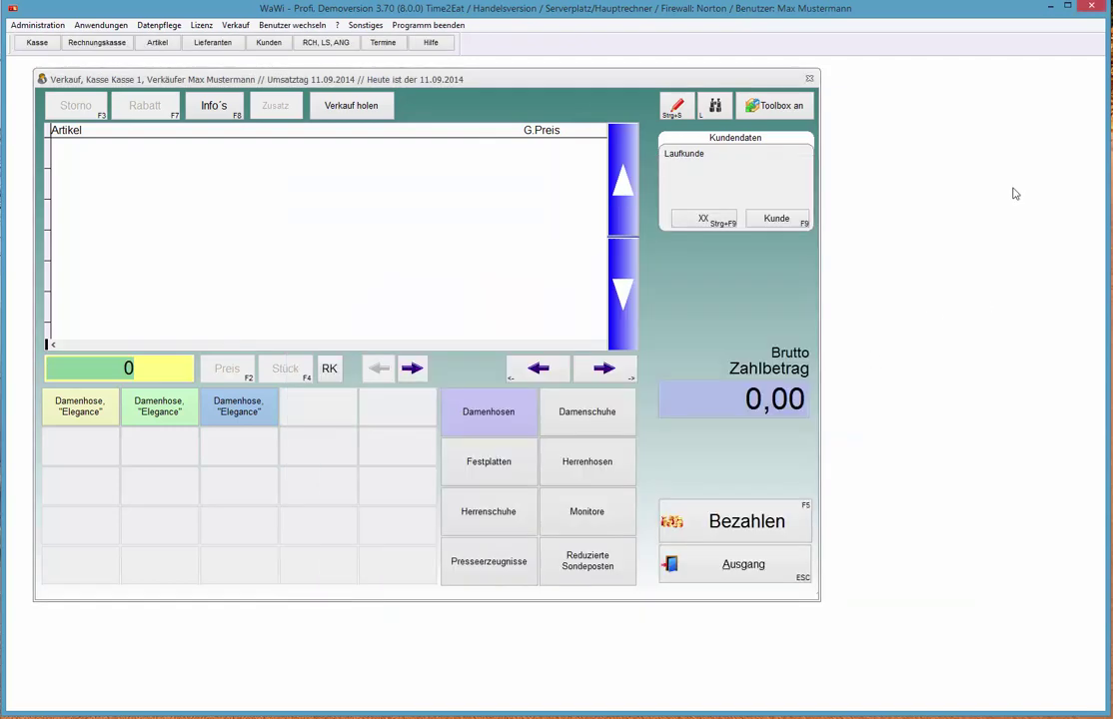
Step: Examine the stock and write-off entries of article 49 in the article master's Gegenüberstellung
click(156, 42)
click(634, 207)
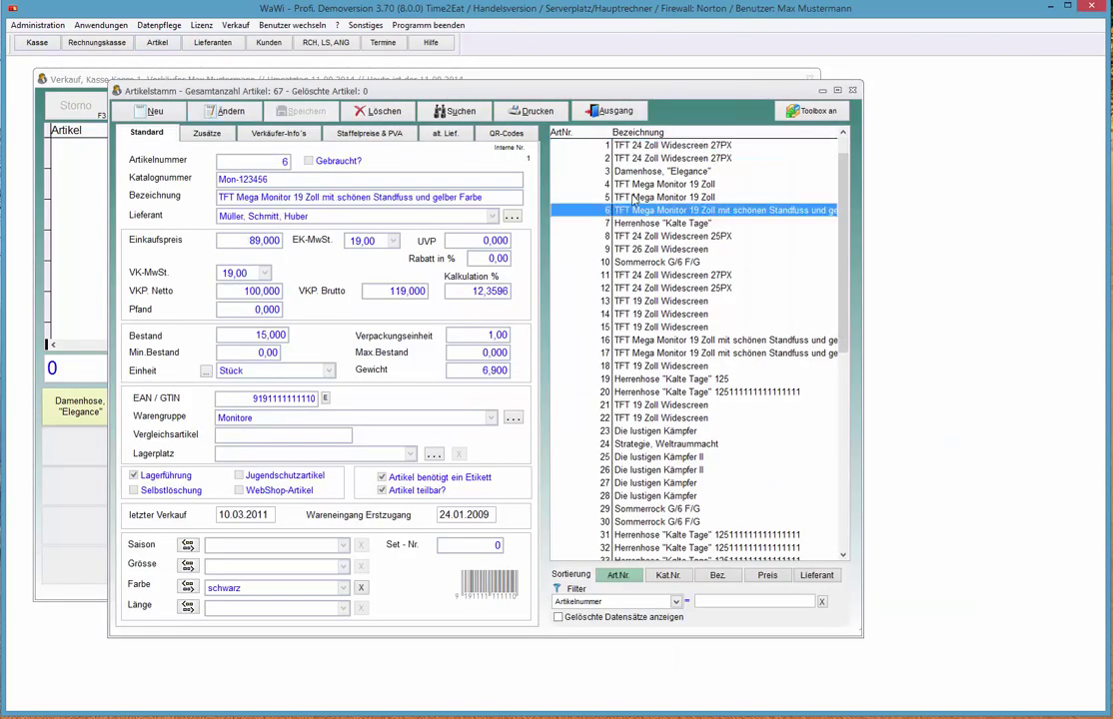
scroll(634, 200, down, 15)
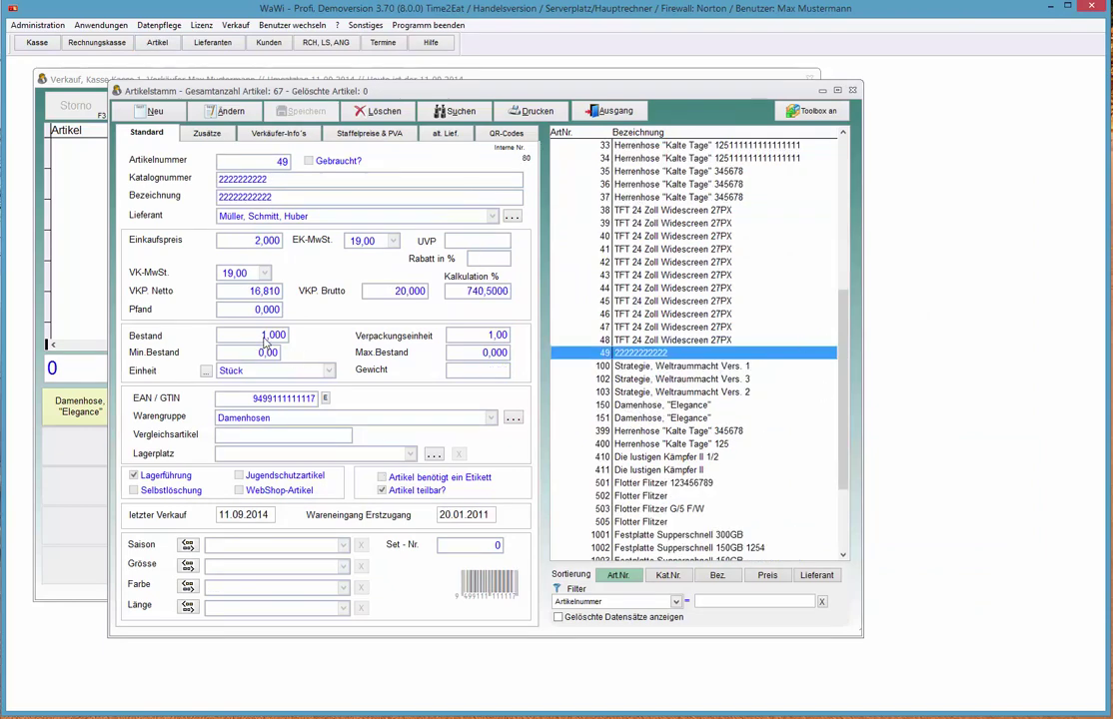
right_click(614, 352)
click(661, 611)
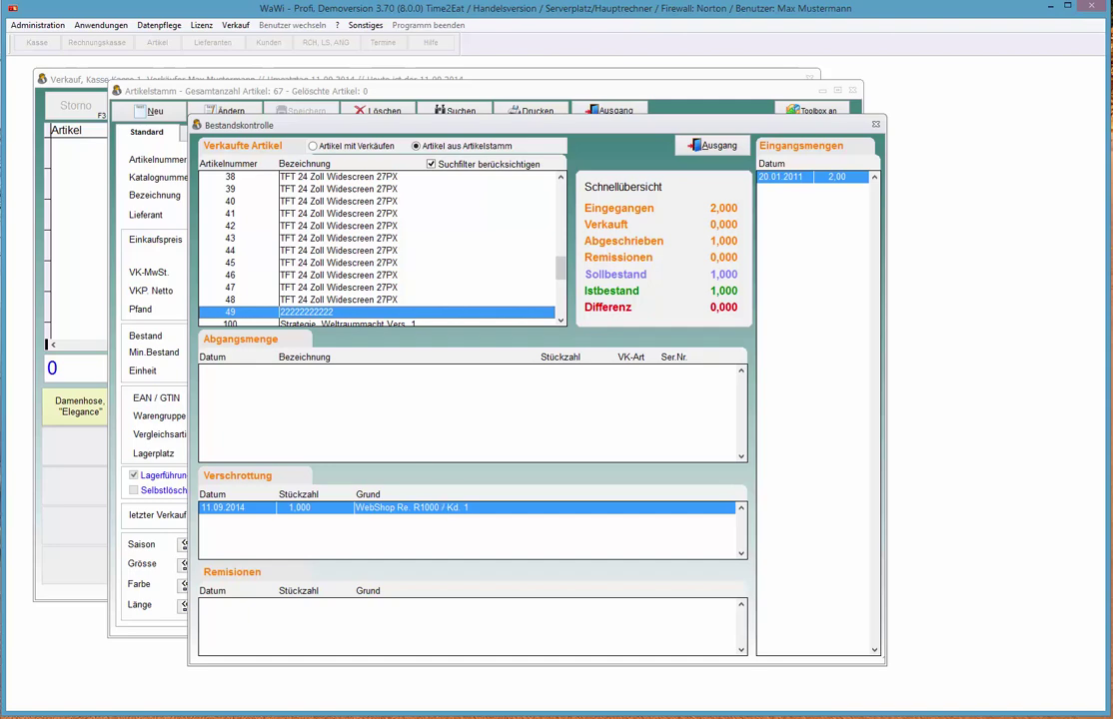
click(715, 145)
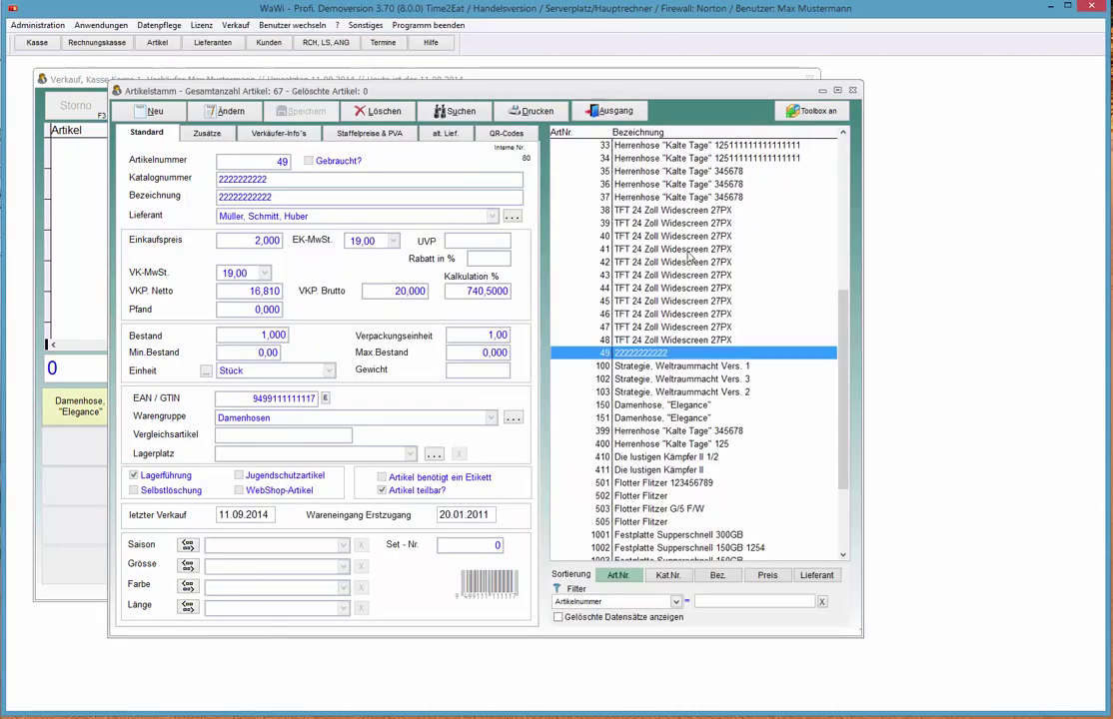
Step: Examine the stock and write-off entries of article 2000 "Die lustigen Kämpfer" in the Gegenüberstellung
scroll(714, 357, down, 5)
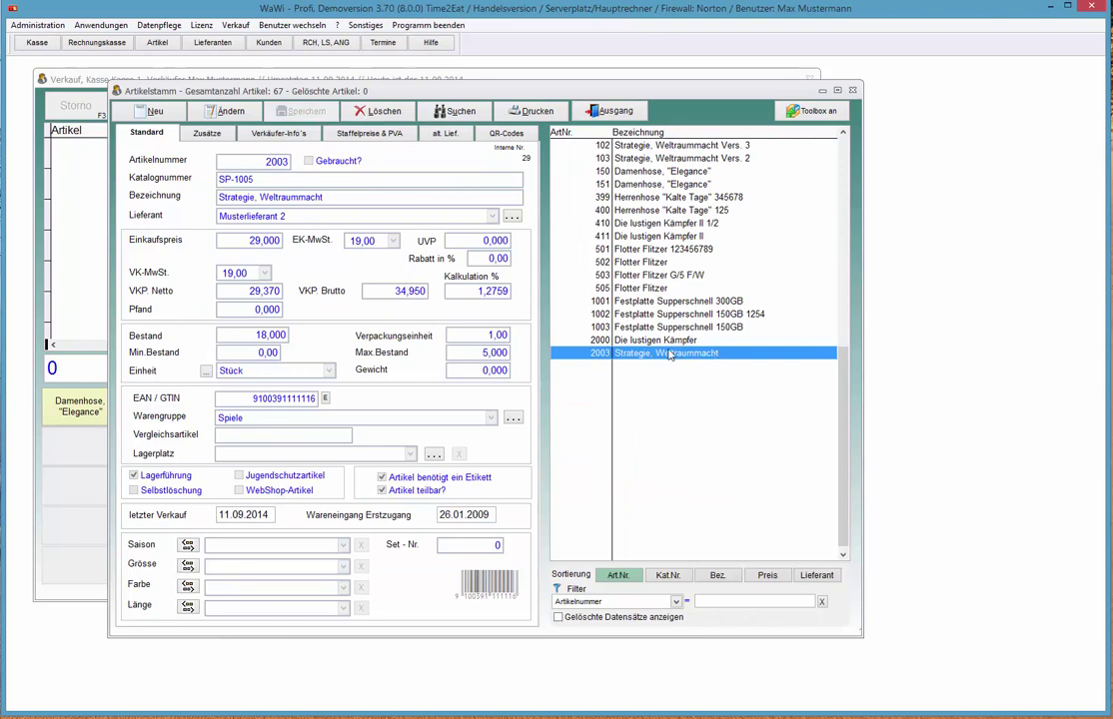
click(642, 339)
right_click(642, 343)
click(685, 601)
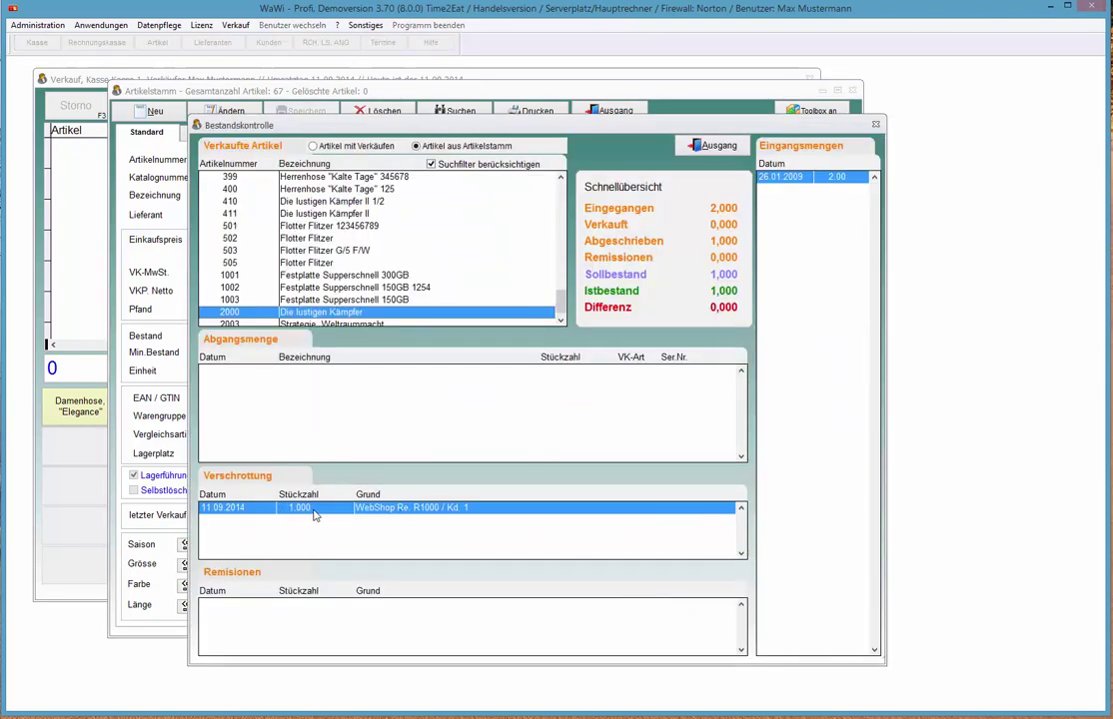
click(713, 145)
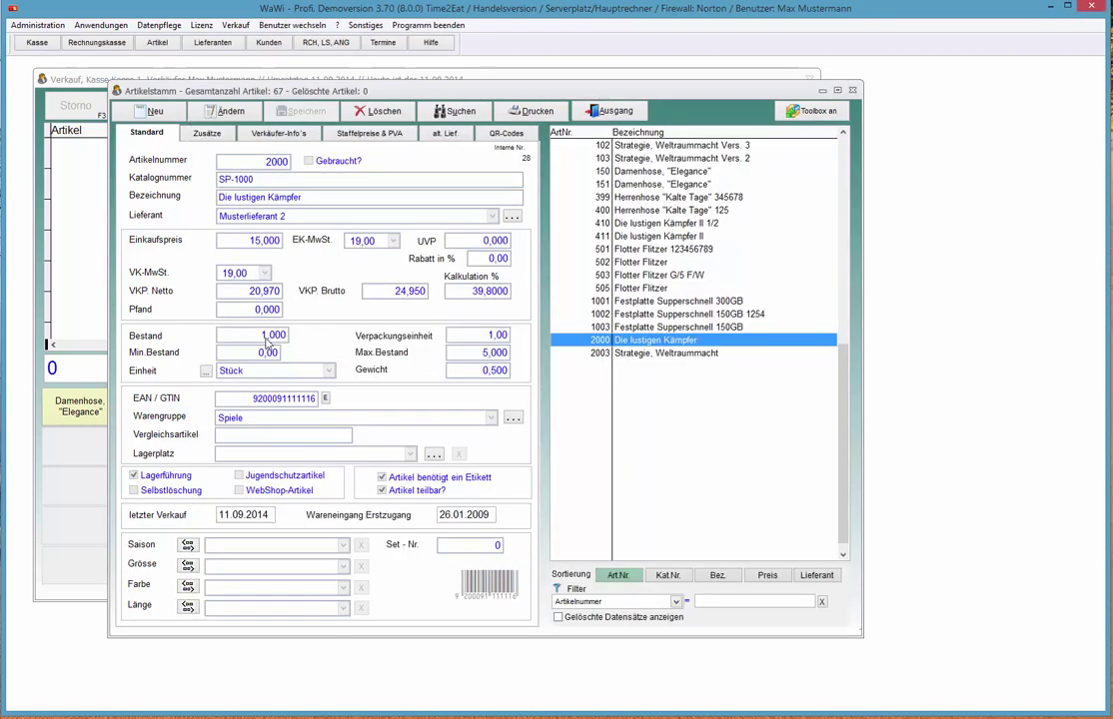
Step: Examine article 2003 "Strategie, Weltraummacht" in the Gegenüberstellung, and close the article master
click(566, 352)
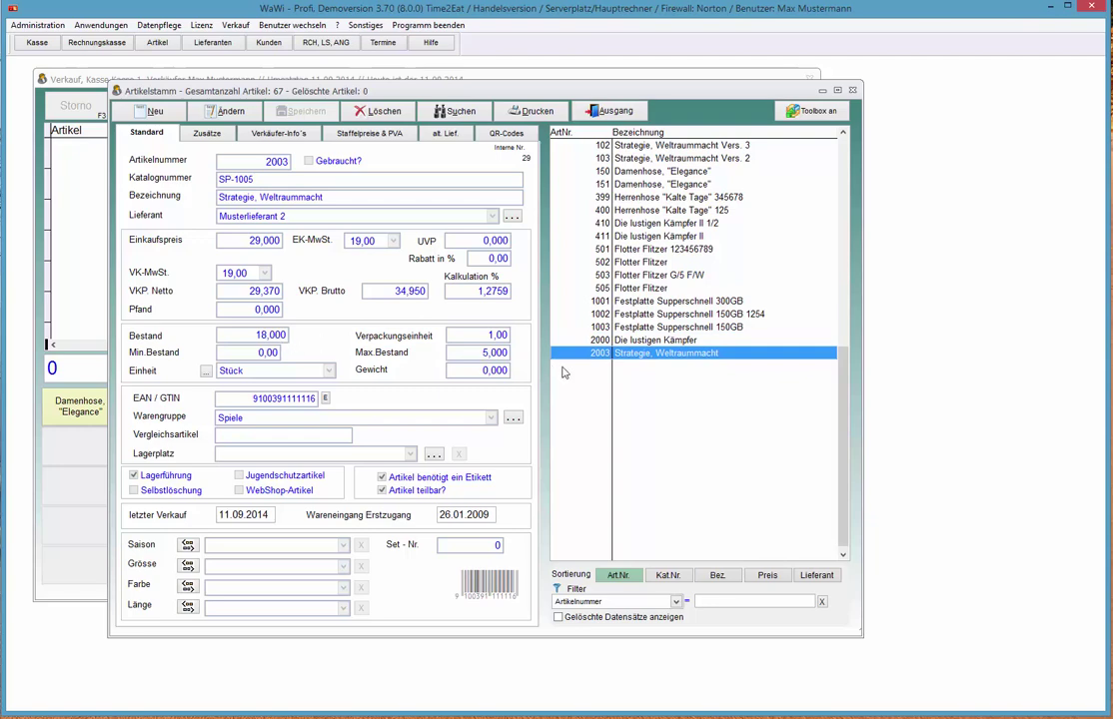
right_click(588, 353)
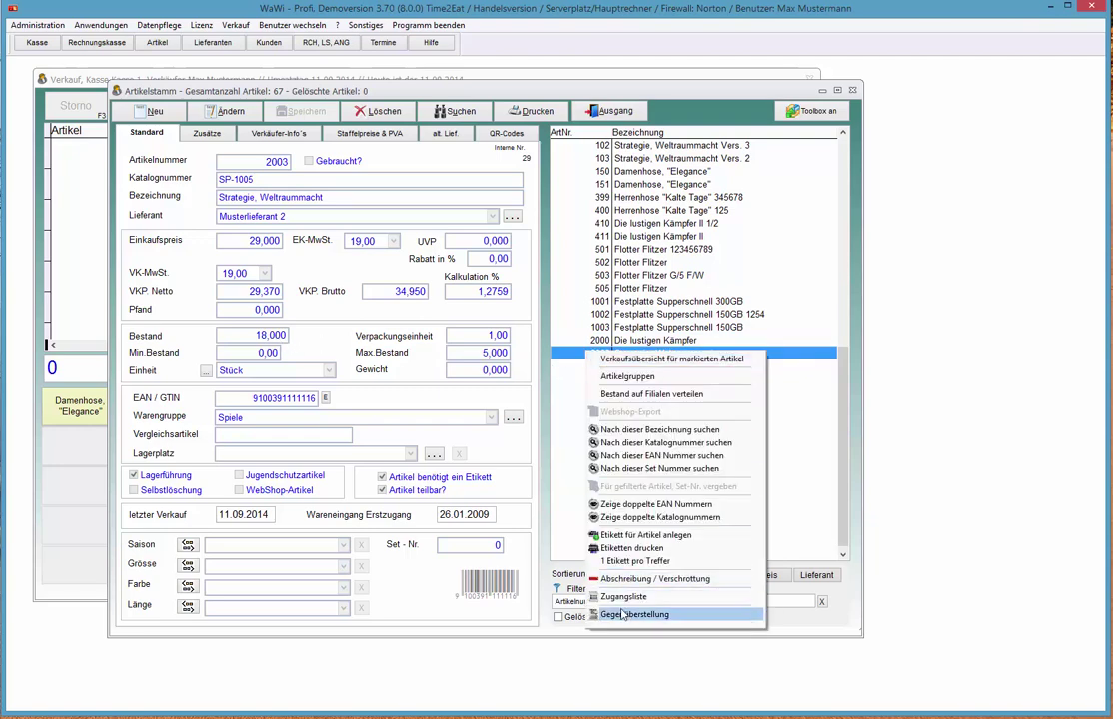
click(637, 615)
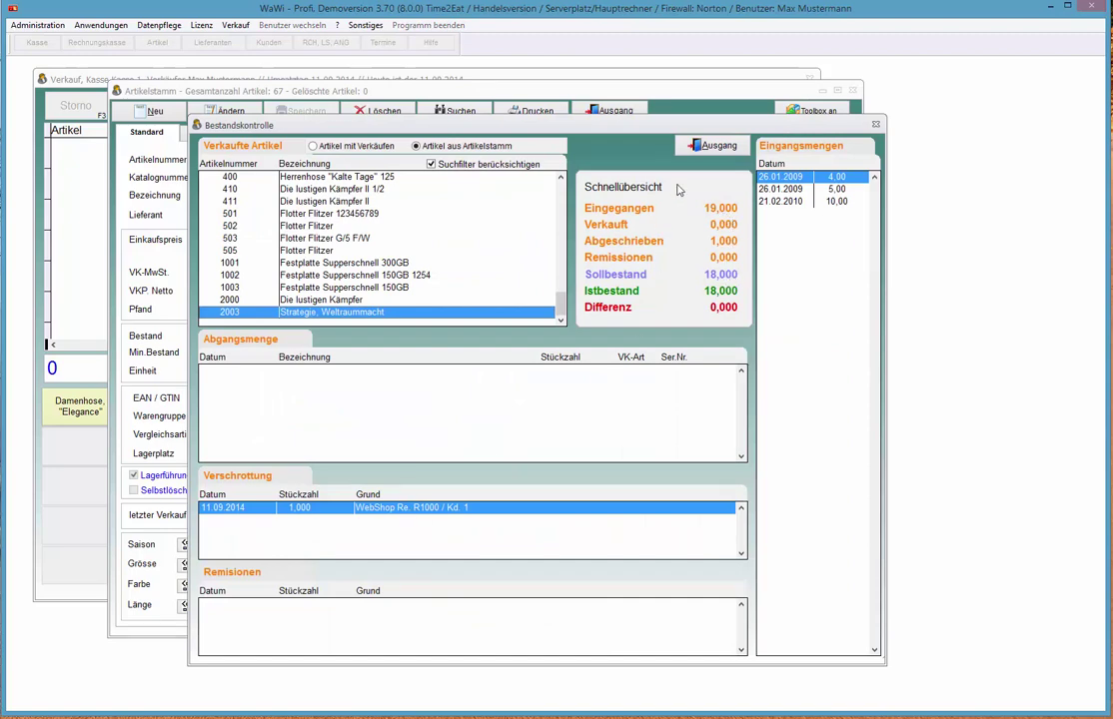
click(712, 145)
click(629, 144)
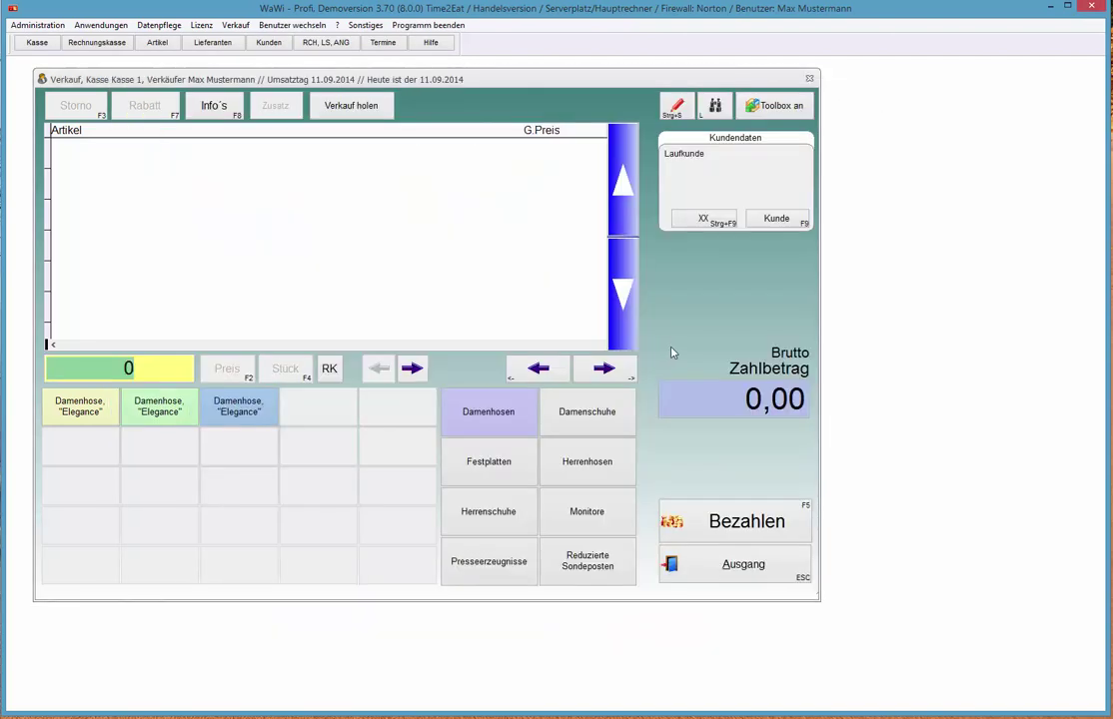
Step: Leave the register and open the Rechnungsmodul with the first listed seller, moving its window clear of the screen edge
click(694, 562)
click(631, 535)
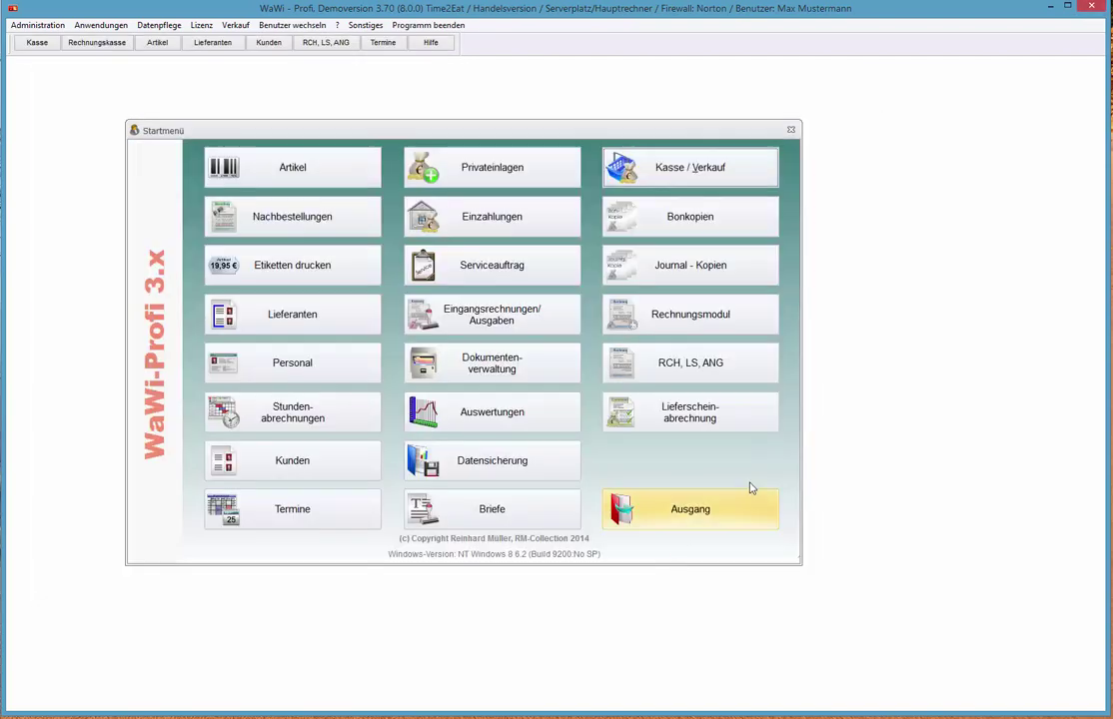
click(692, 322)
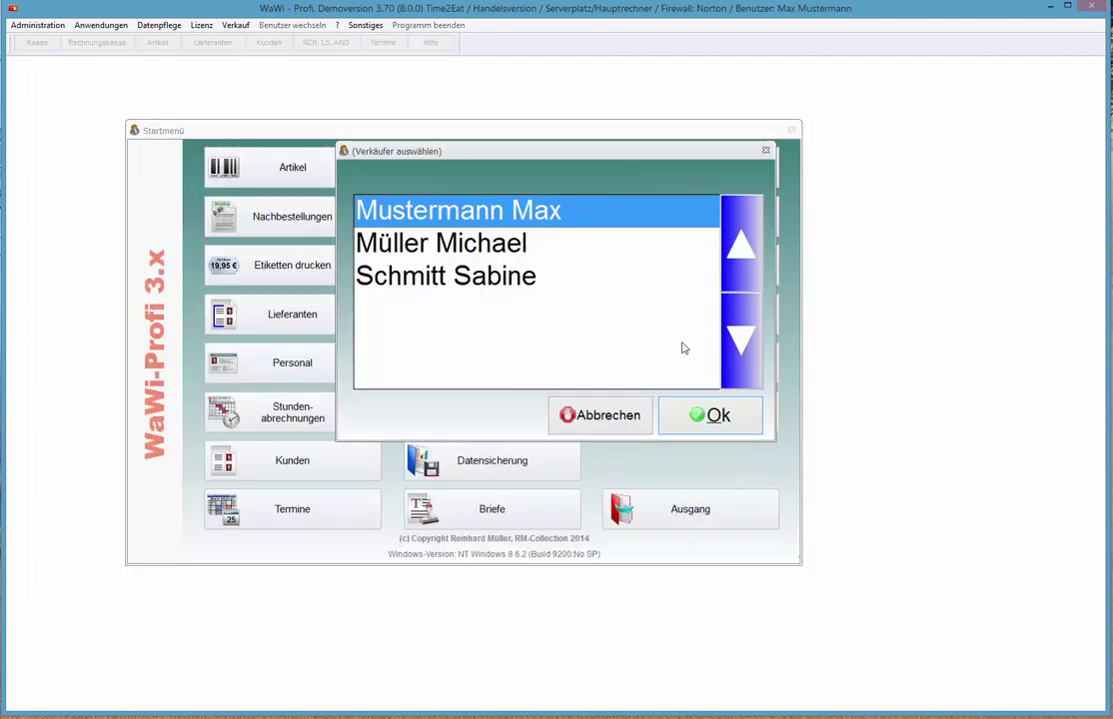
click(716, 415)
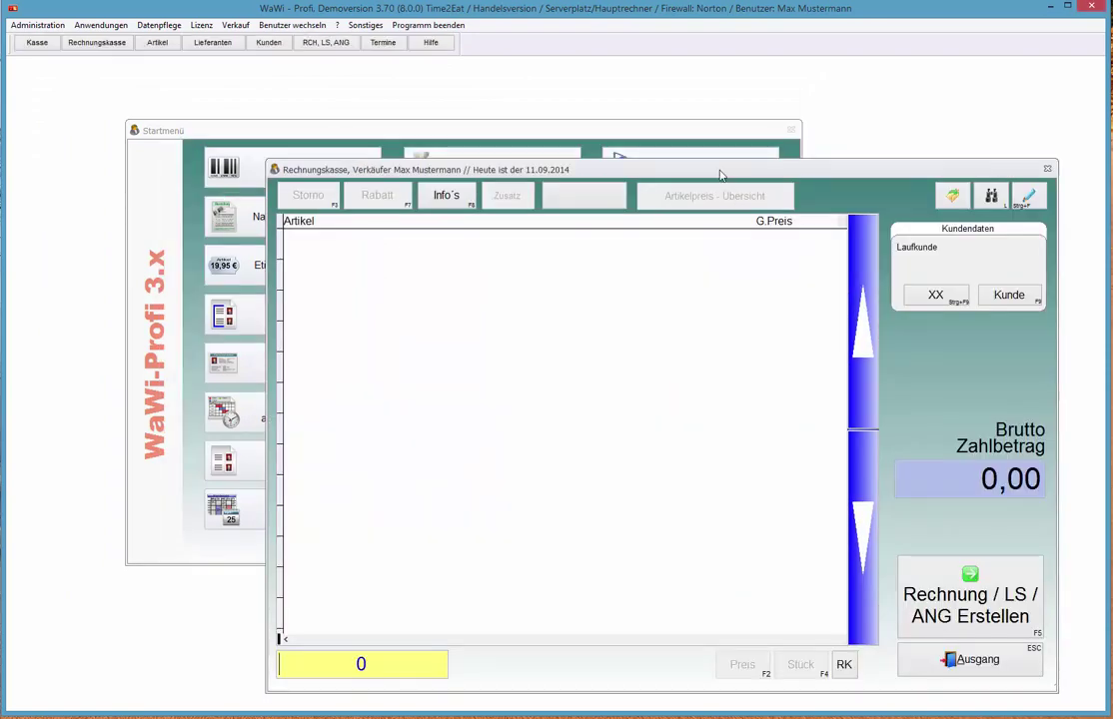
drag(720, 175, 519, 108)
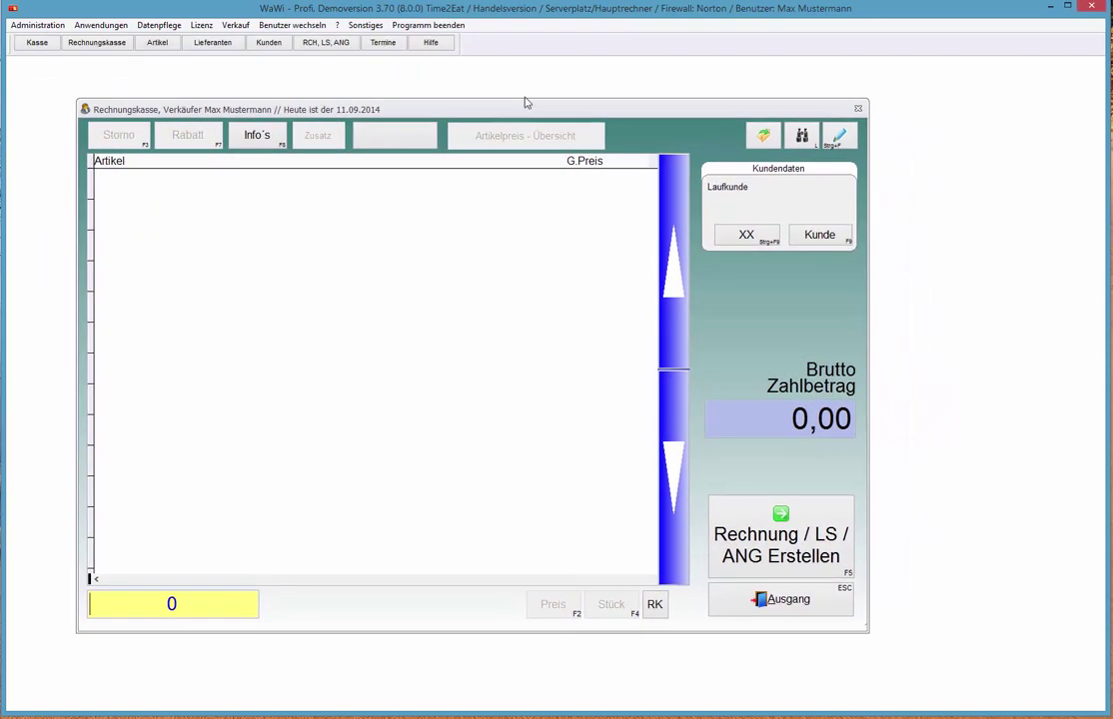
Step: Add one unit of article 2000 "Die lustigen Kämpfer" at 24,95 to the sale in the Rechnungskasse
text(2000)
key(Return)
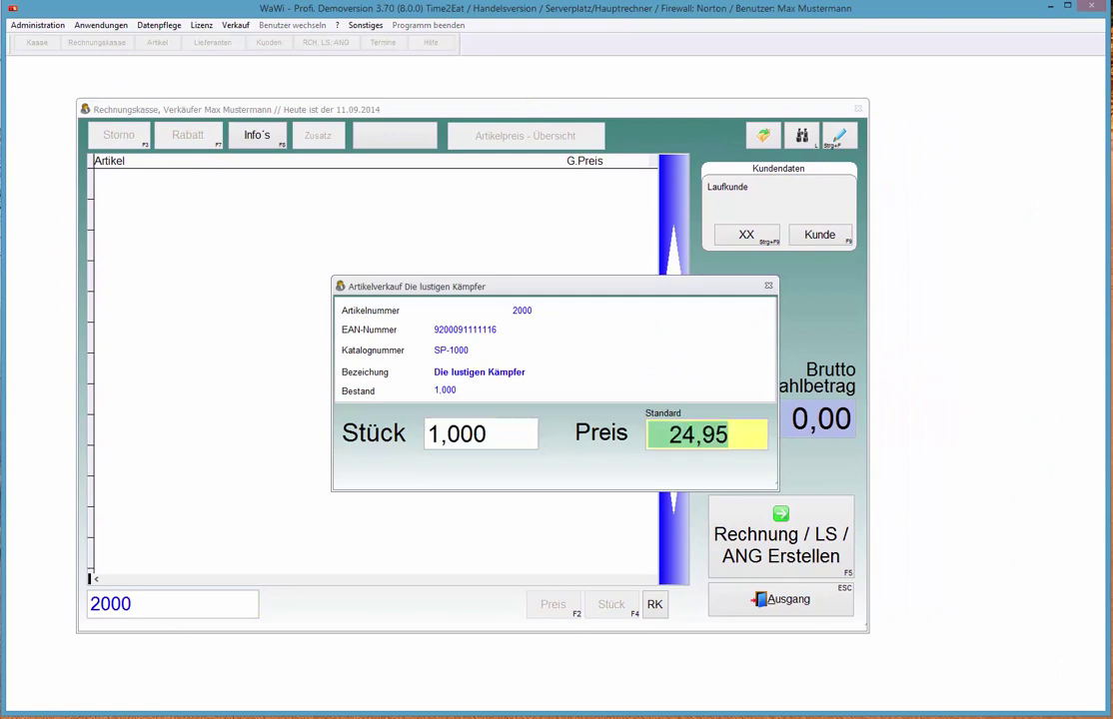
key(Return)
Step: Add five units of article 2003 "Strategie, Weltraummacht" at 34,95 each to the sale
text(200)
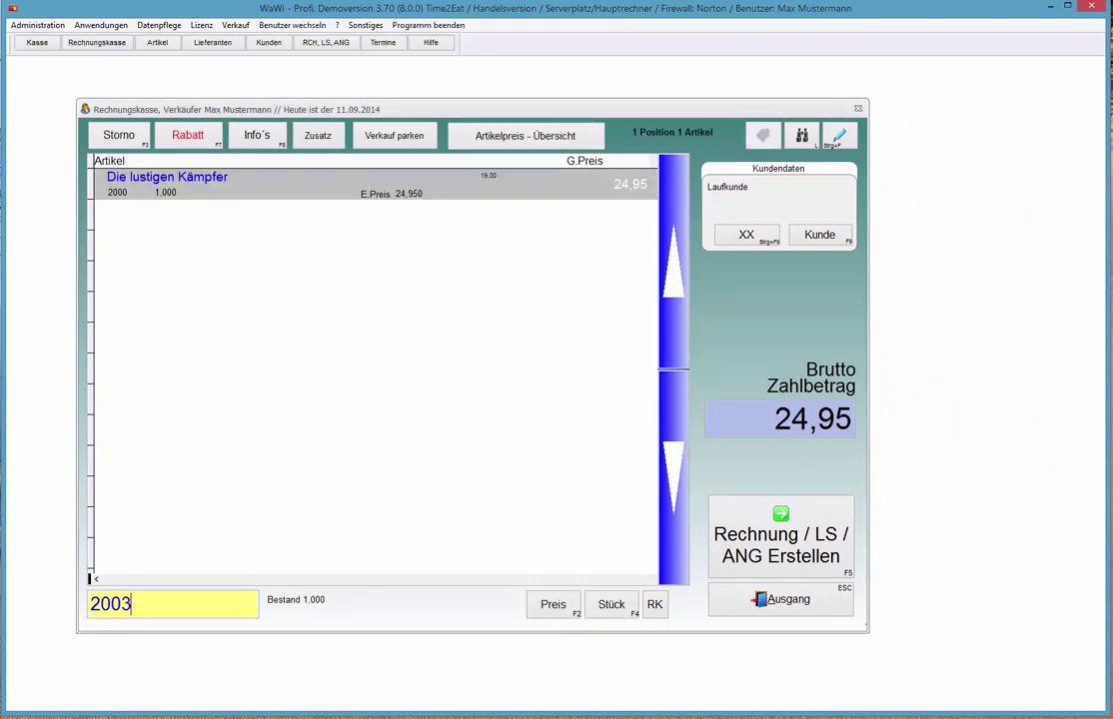
key(Return)
text(5)
key(Return)
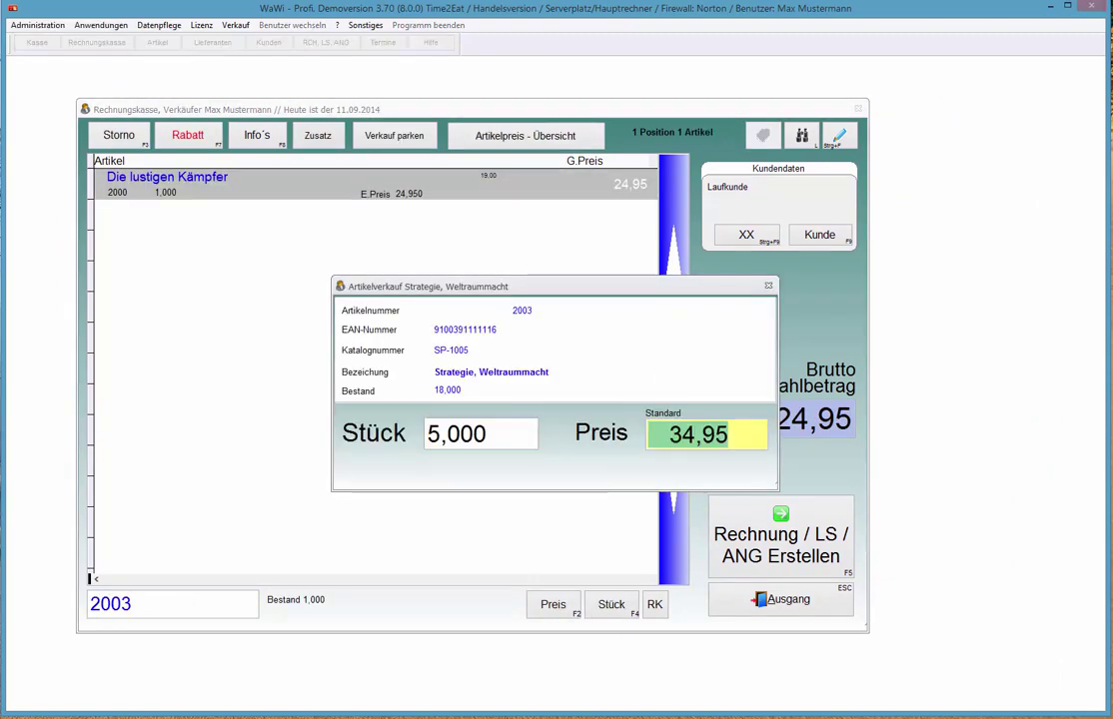
key(Return)
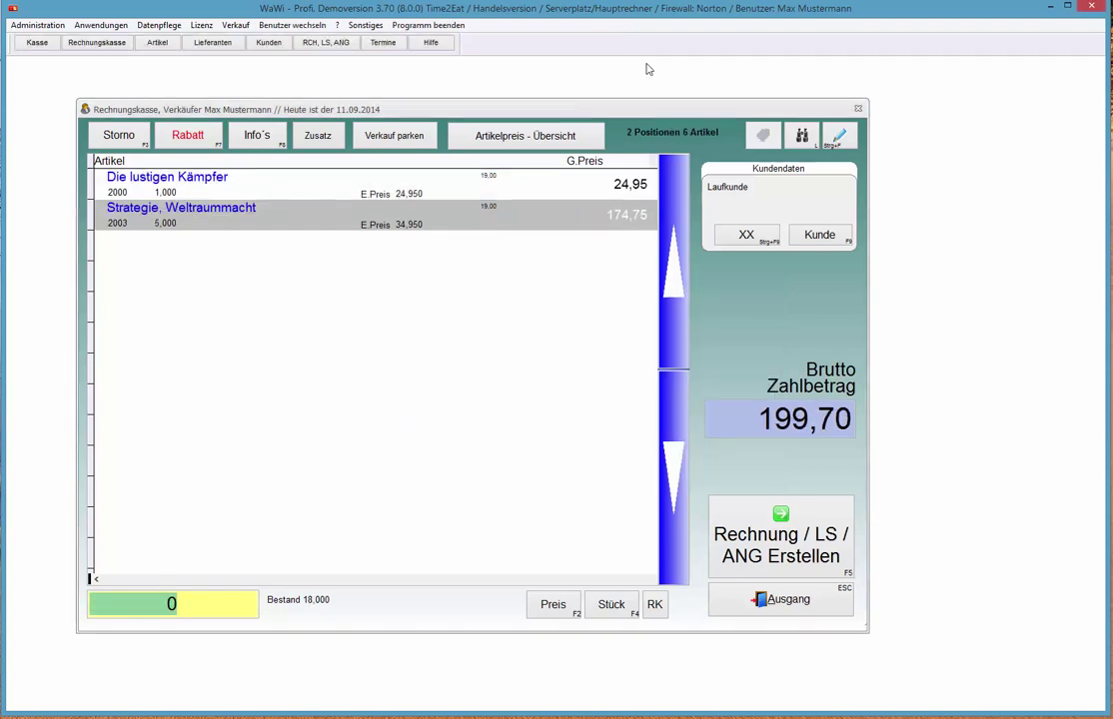
Step: Open the customer master from the Kundensuche, select the second customer of the search list, and assign that customer to the sale
click(801, 245)
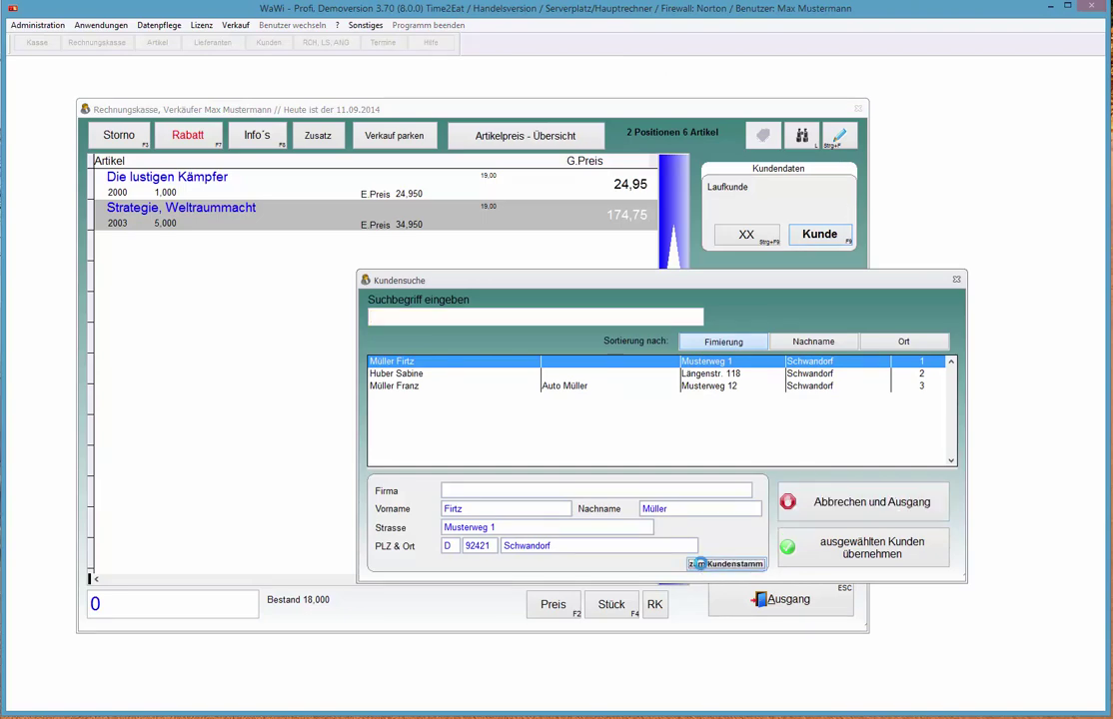
click(725, 564)
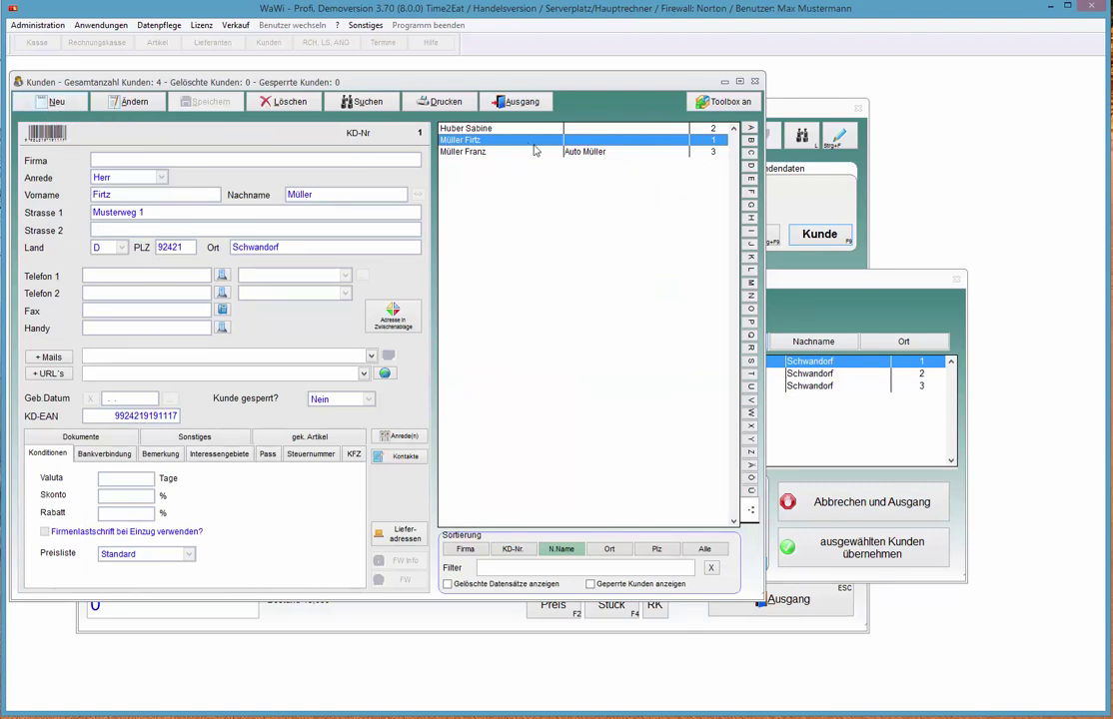
click(472, 130)
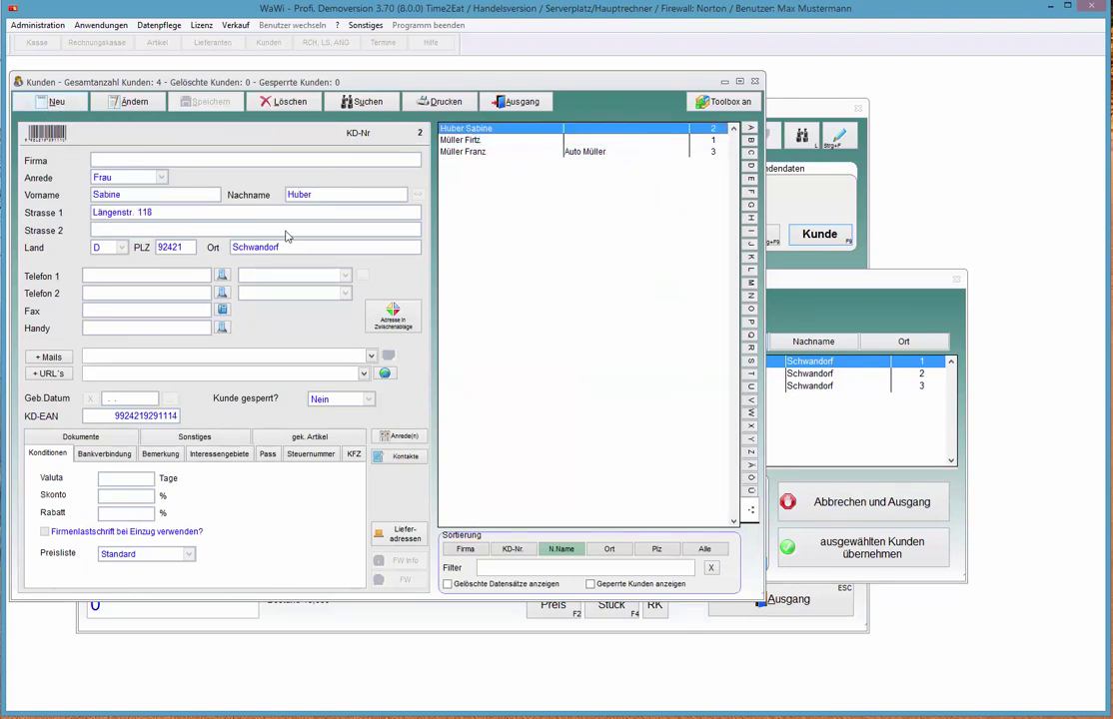
click(518, 101)
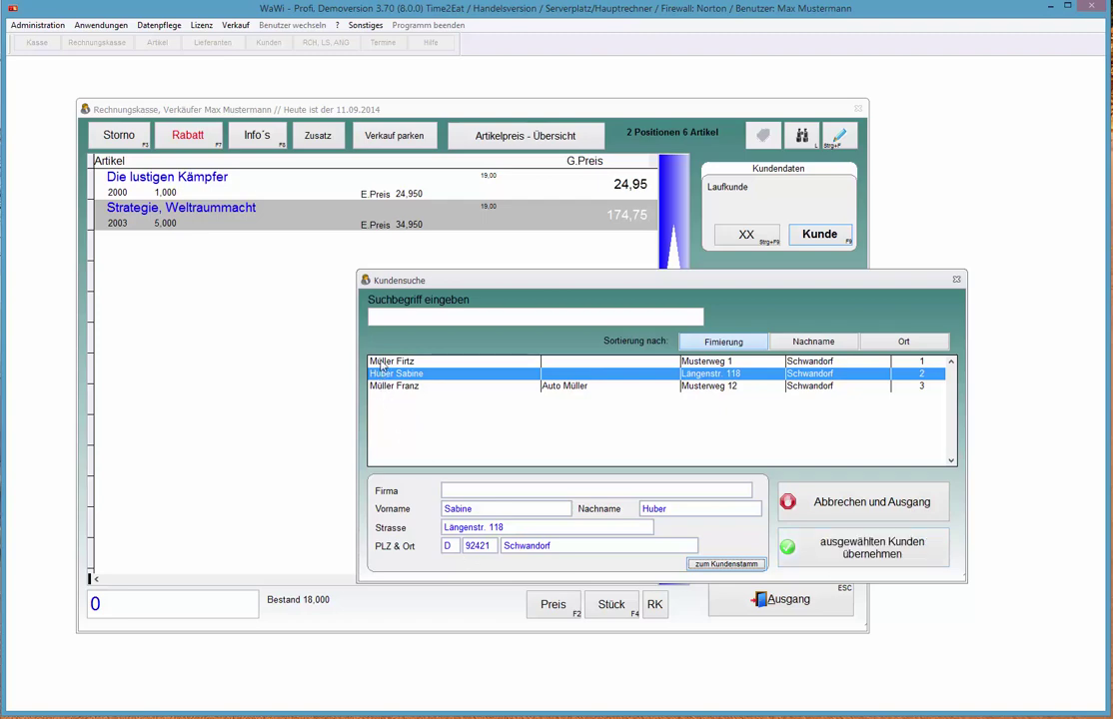
click(844, 552)
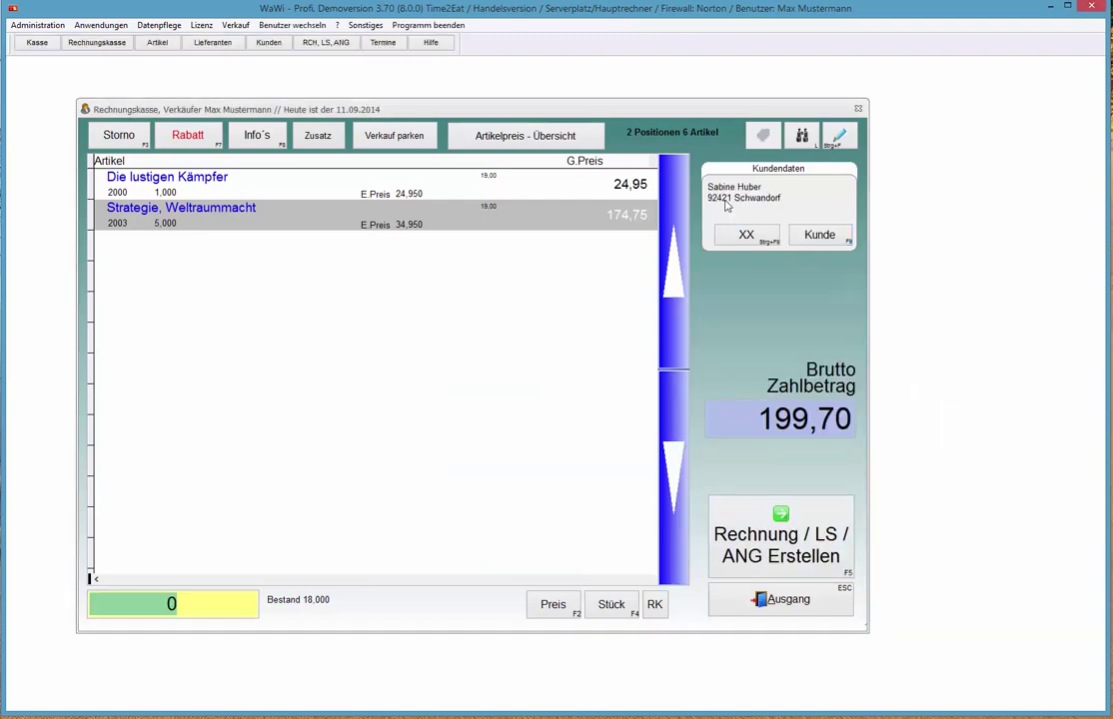
Step: Book the sale as a Webshop-Ausbuchung with the webshop invoice number R501, and leave the Rechnungskasse
click(795, 561)
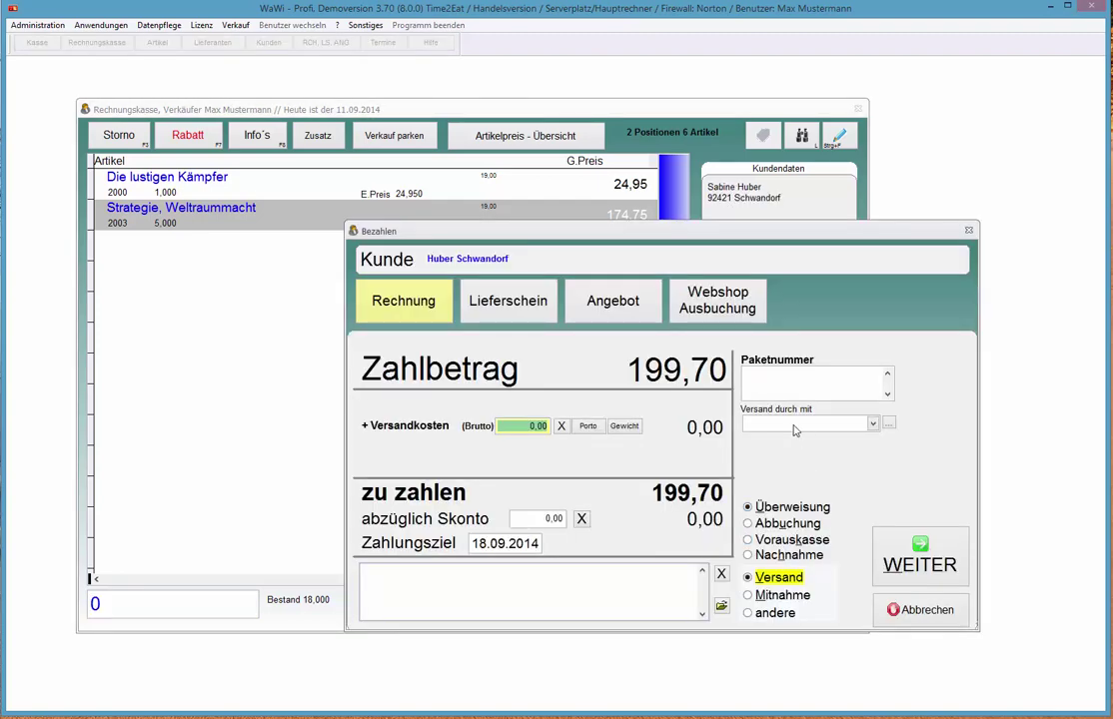
click(743, 314)
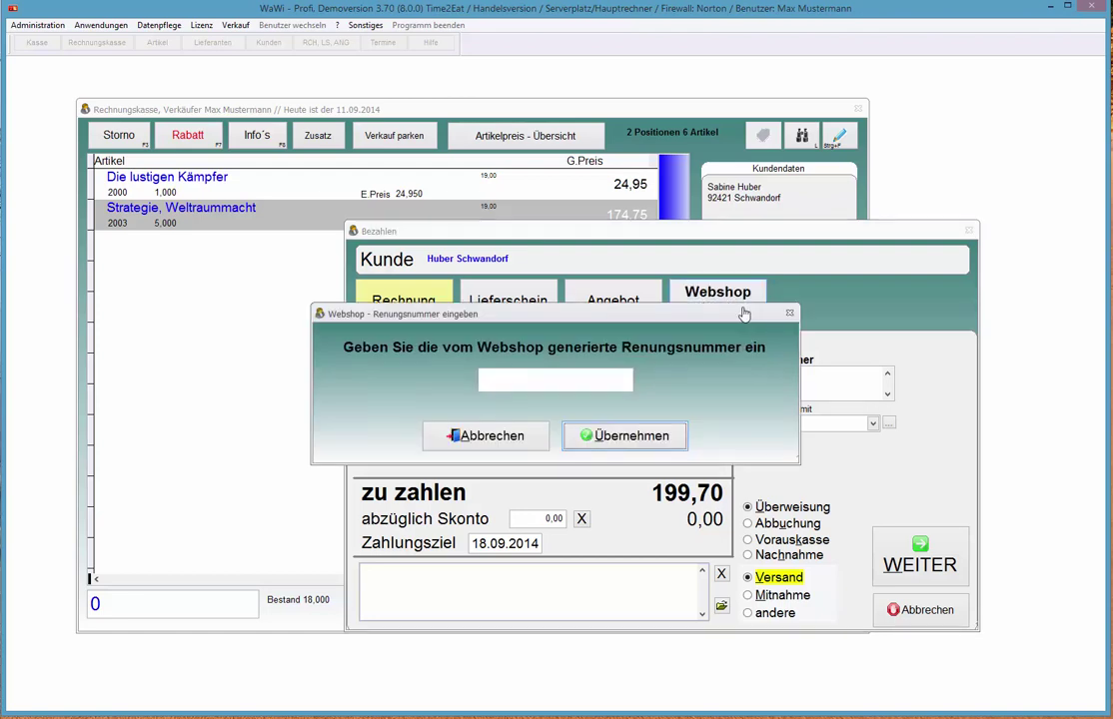
click(508, 386)
text(R501)
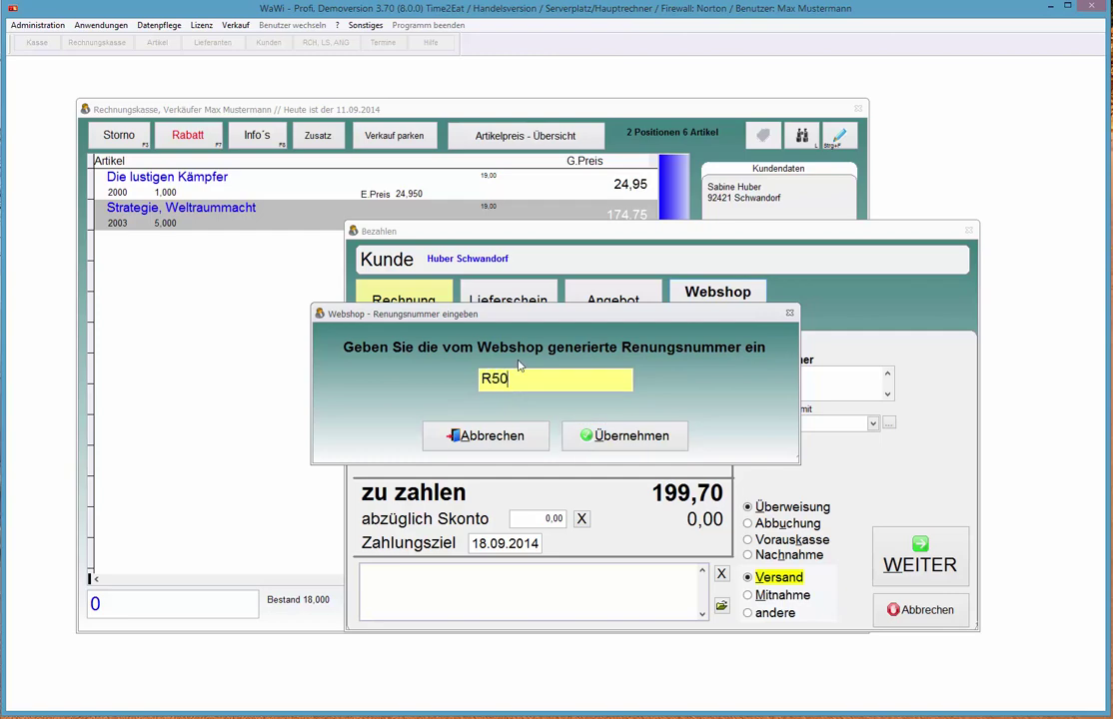
click(589, 436)
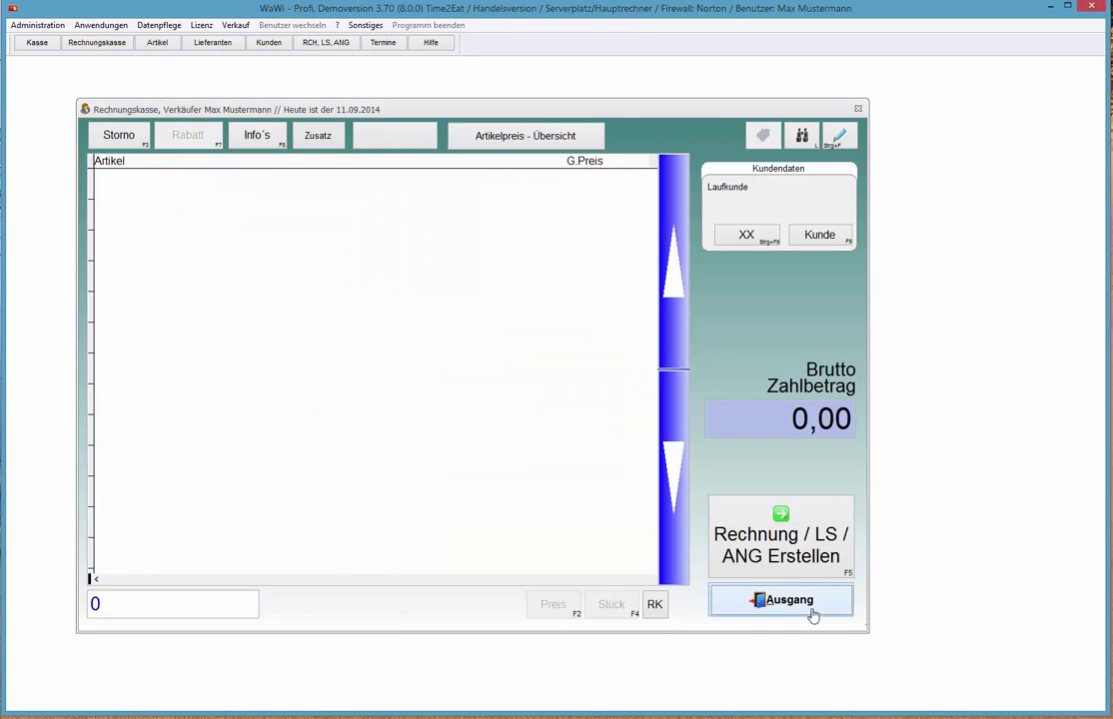
click(845, 610)
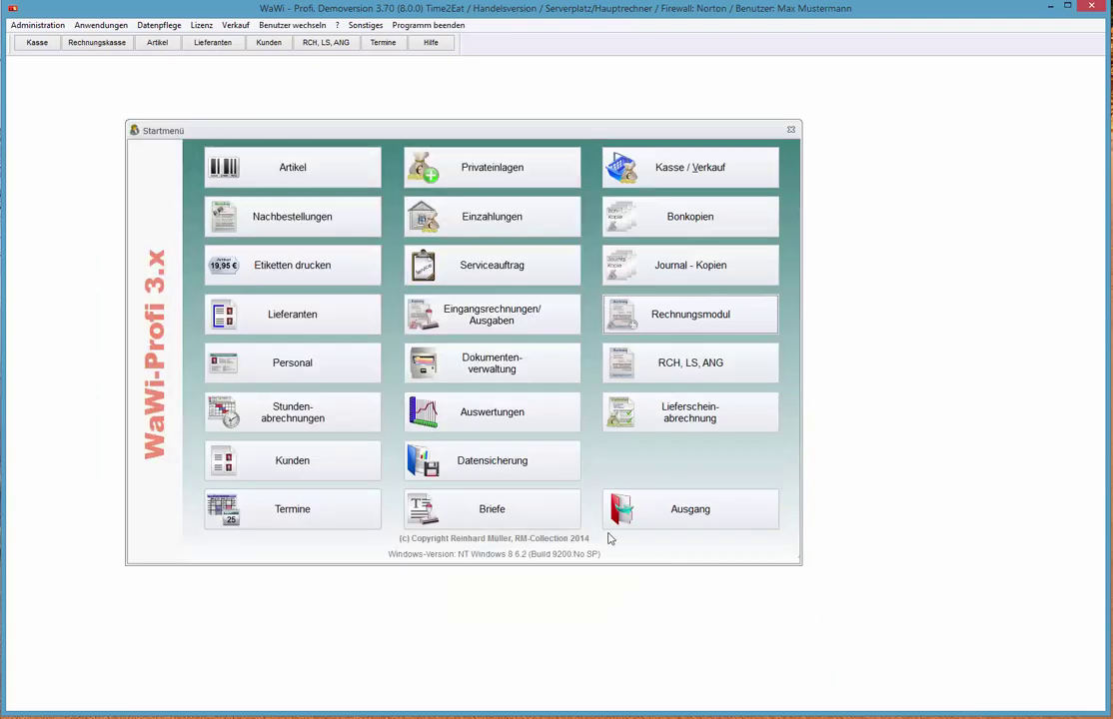
Step: Open the article master and examine the R501 write-off of article 2000 "Die lustigen Kämpfer" in the Gegenüberstellung
click(152, 44)
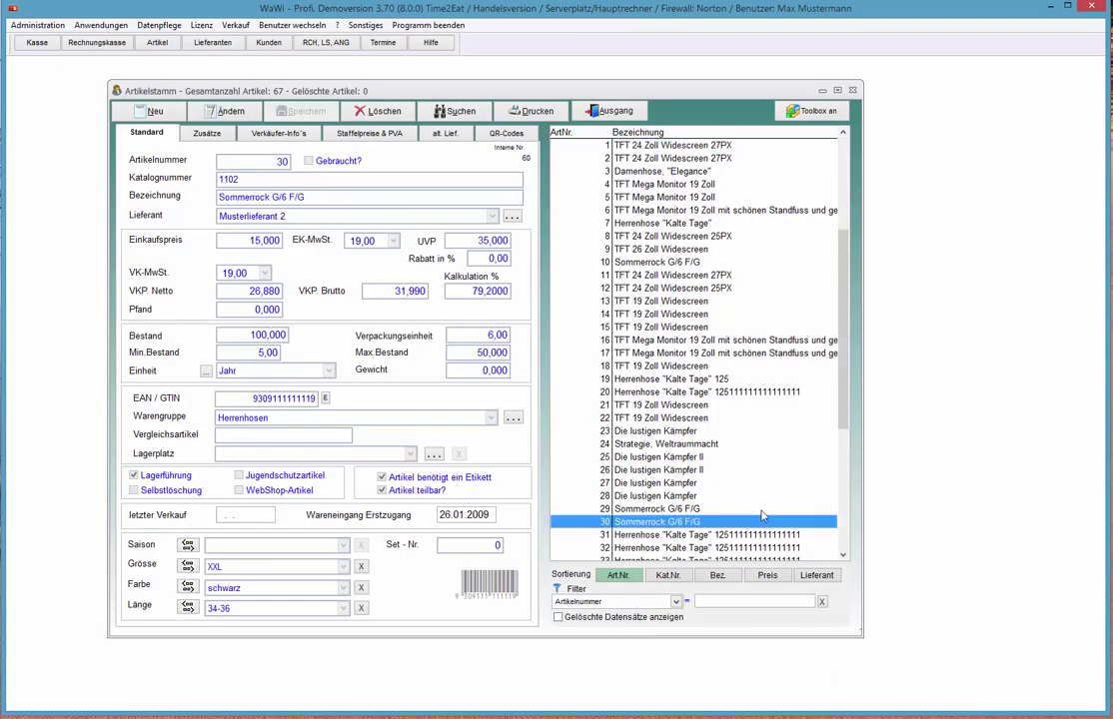
key(End)
click(656, 341)
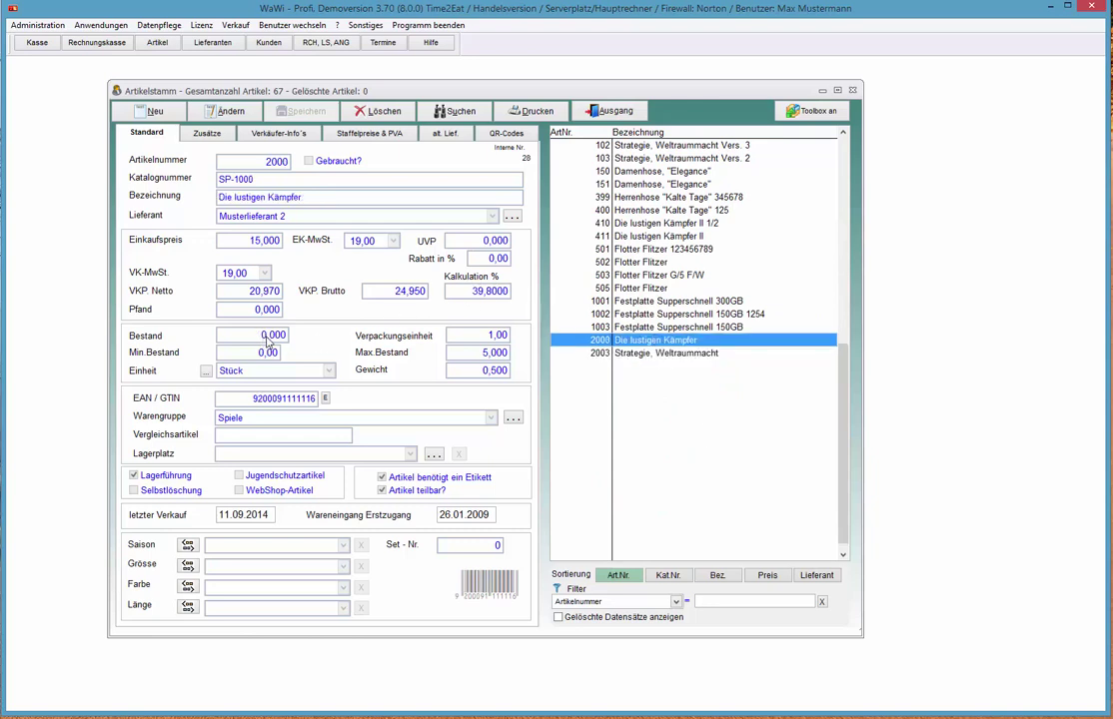
right_click(707, 343)
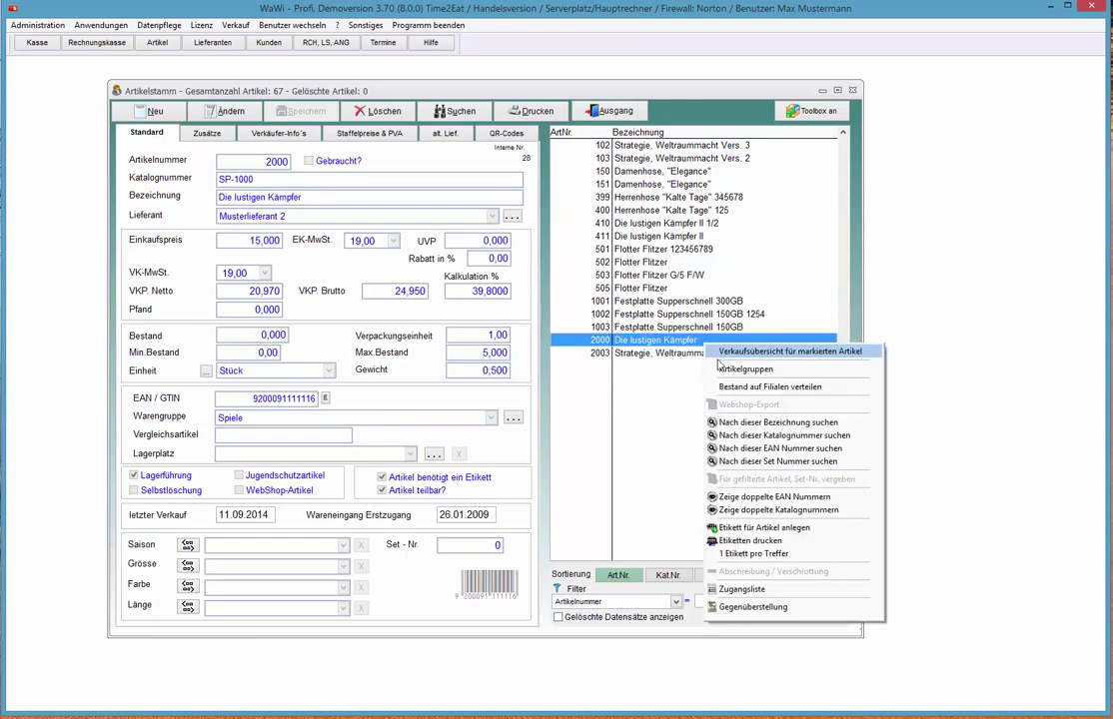
click(752, 607)
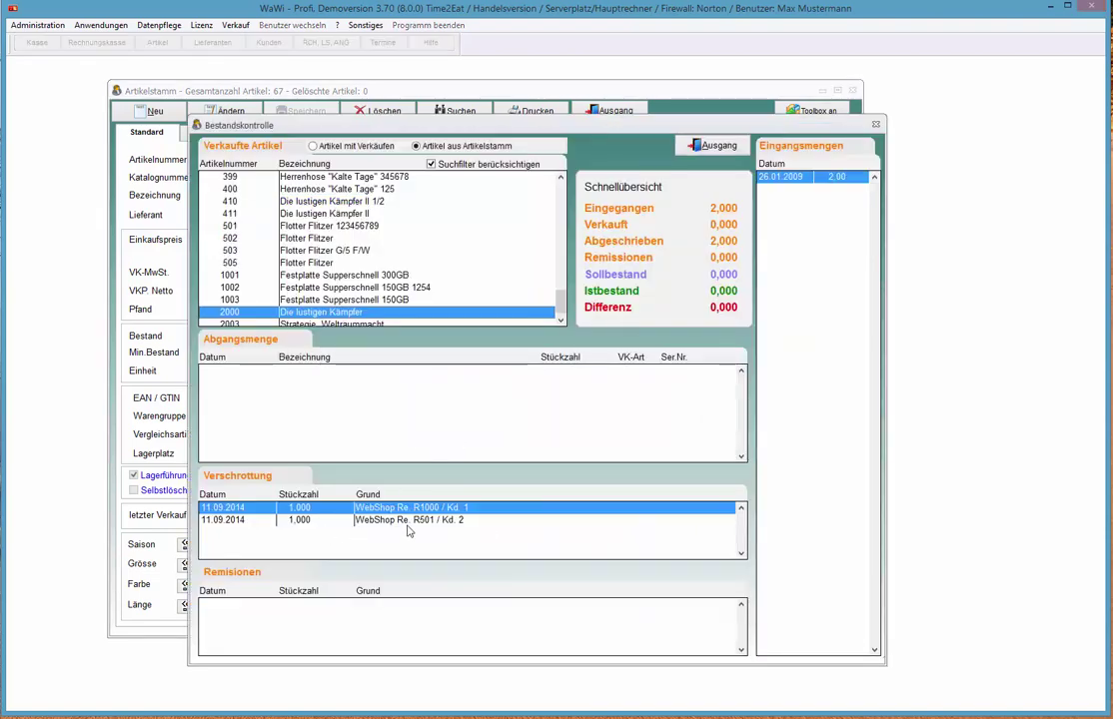
click(348, 522)
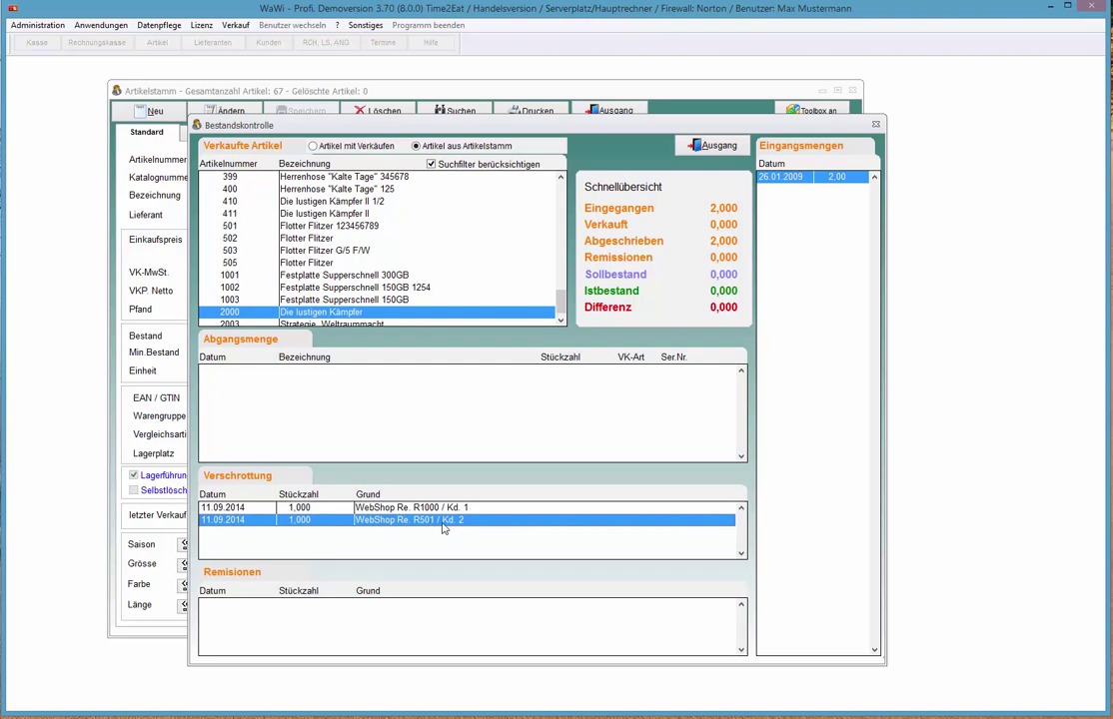
click(711, 145)
Step: Examine the R501 write-off of article 2003 "Strategie, Weltraummacht" in the Gegenüberstellung, and return to the article master
click(662, 355)
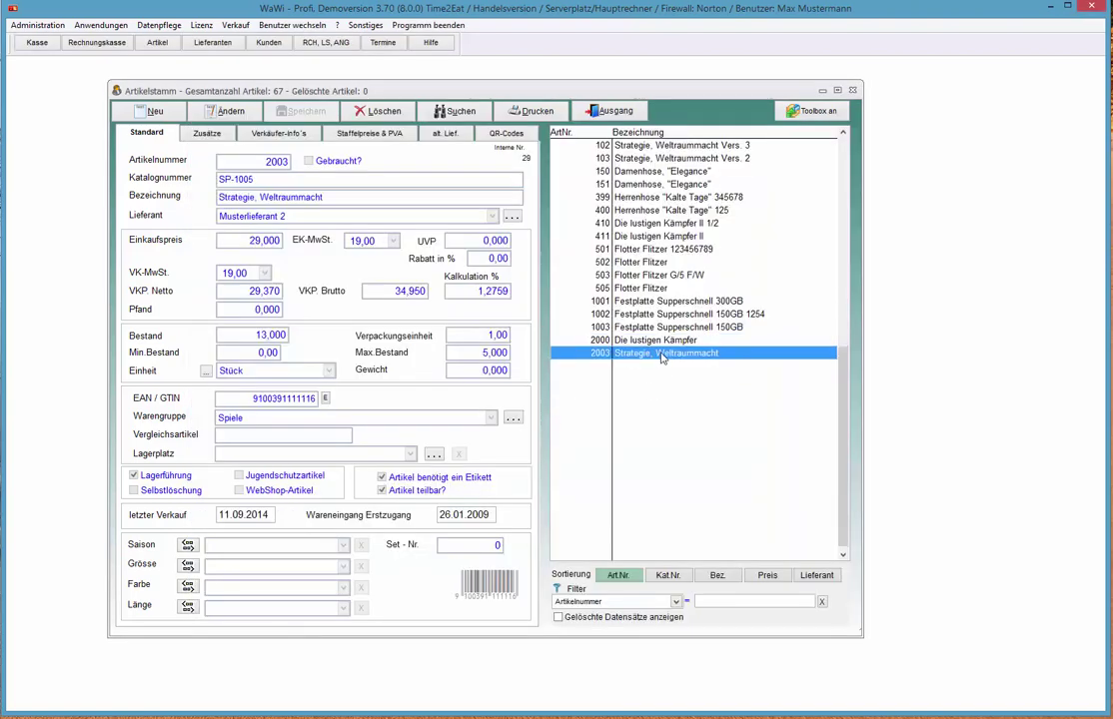
right_click(662, 354)
click(639, 537)
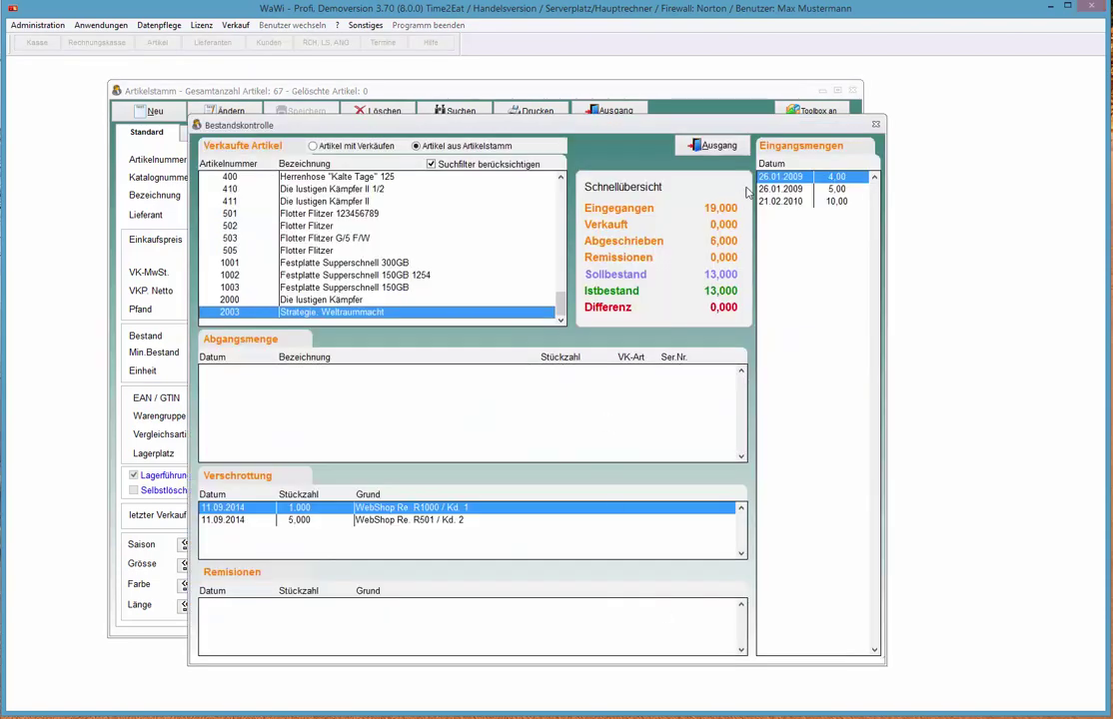
click(404, 520)
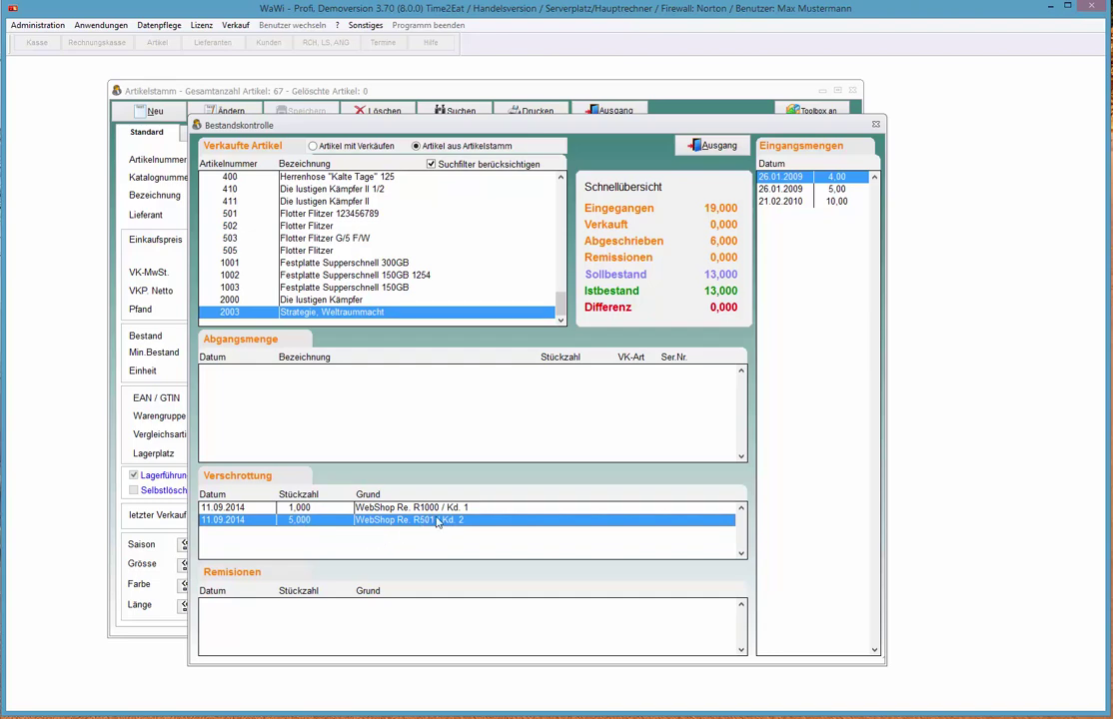
click(716, 148)
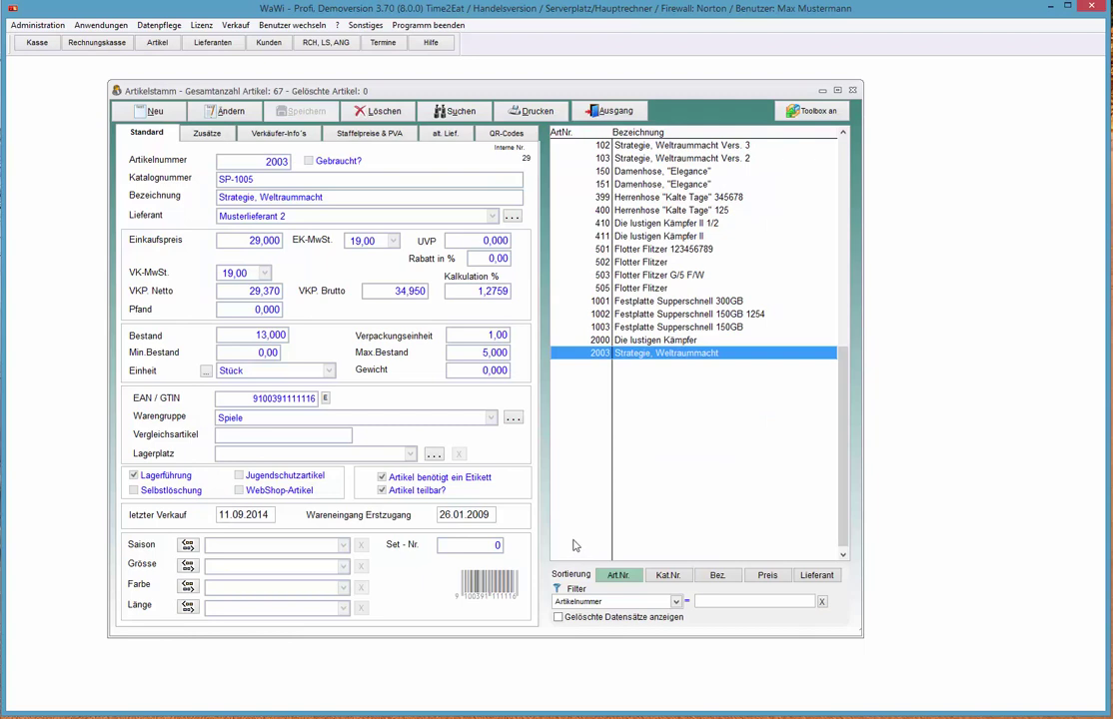